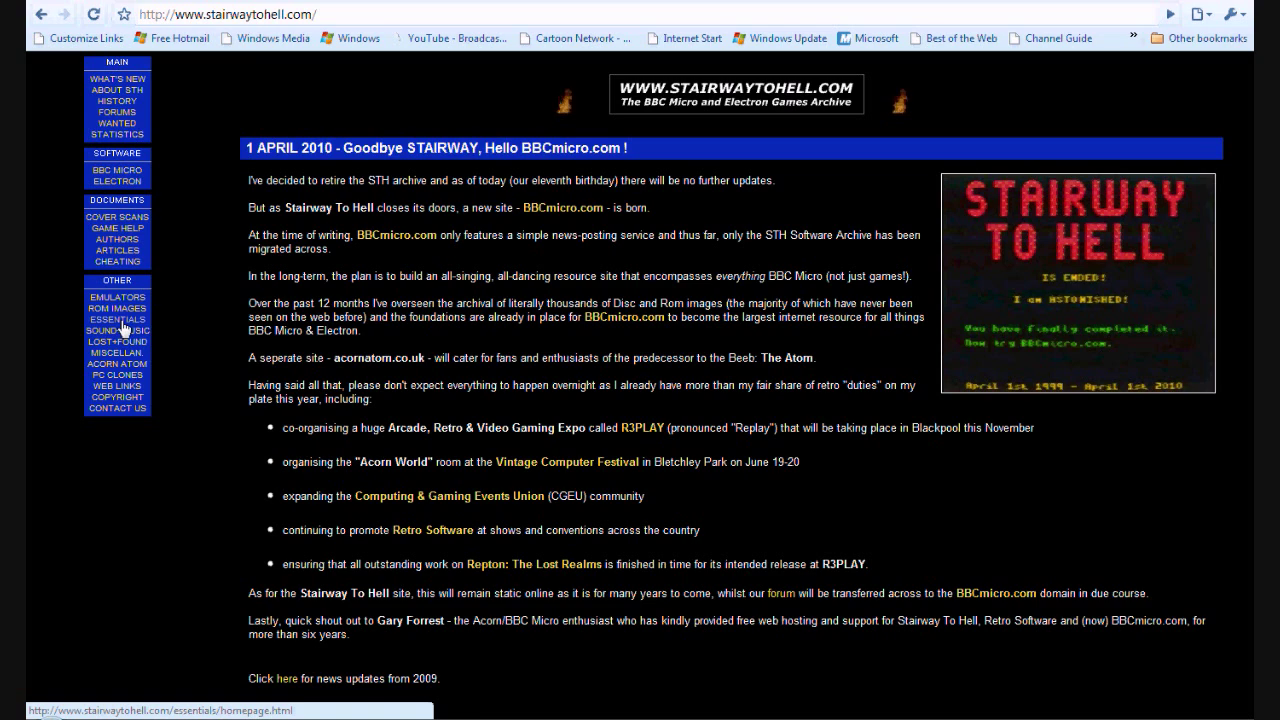
Step: Download the FREEUEF r9 WINDOWS program from the site's Essentials page and dismiss the download notice
click(120, 322)
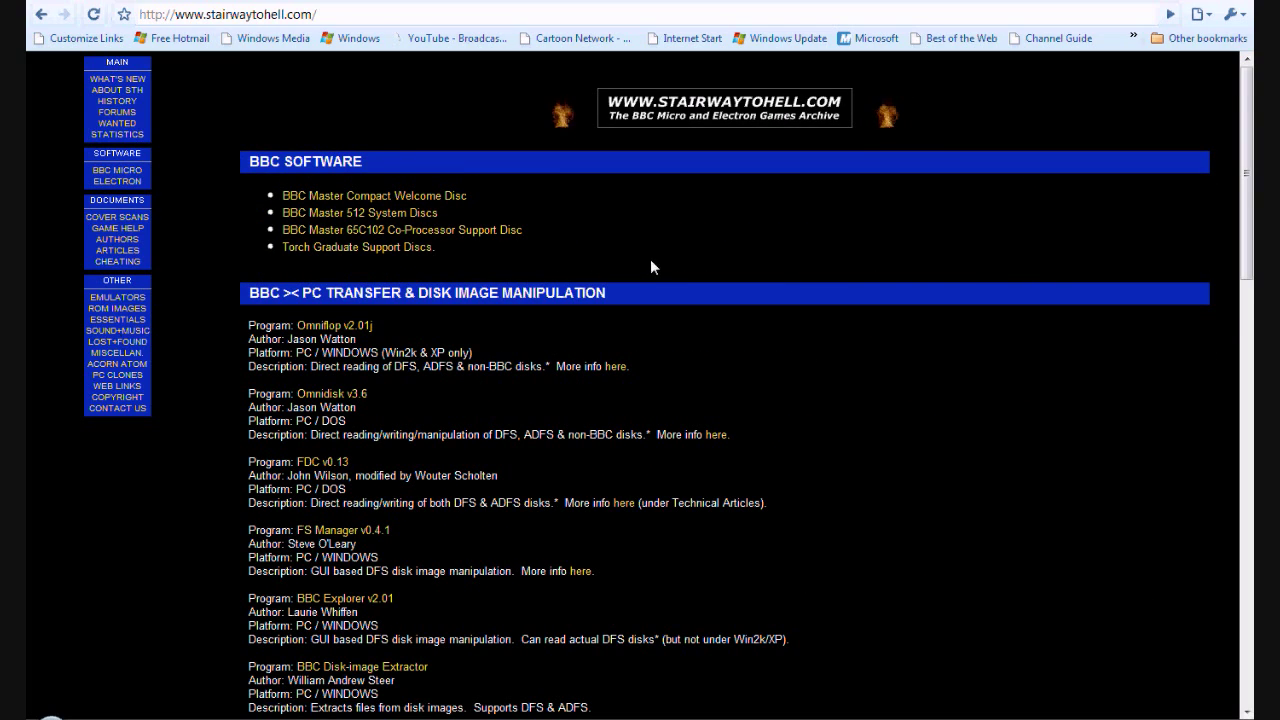
scroll(700, 265, down, 6)
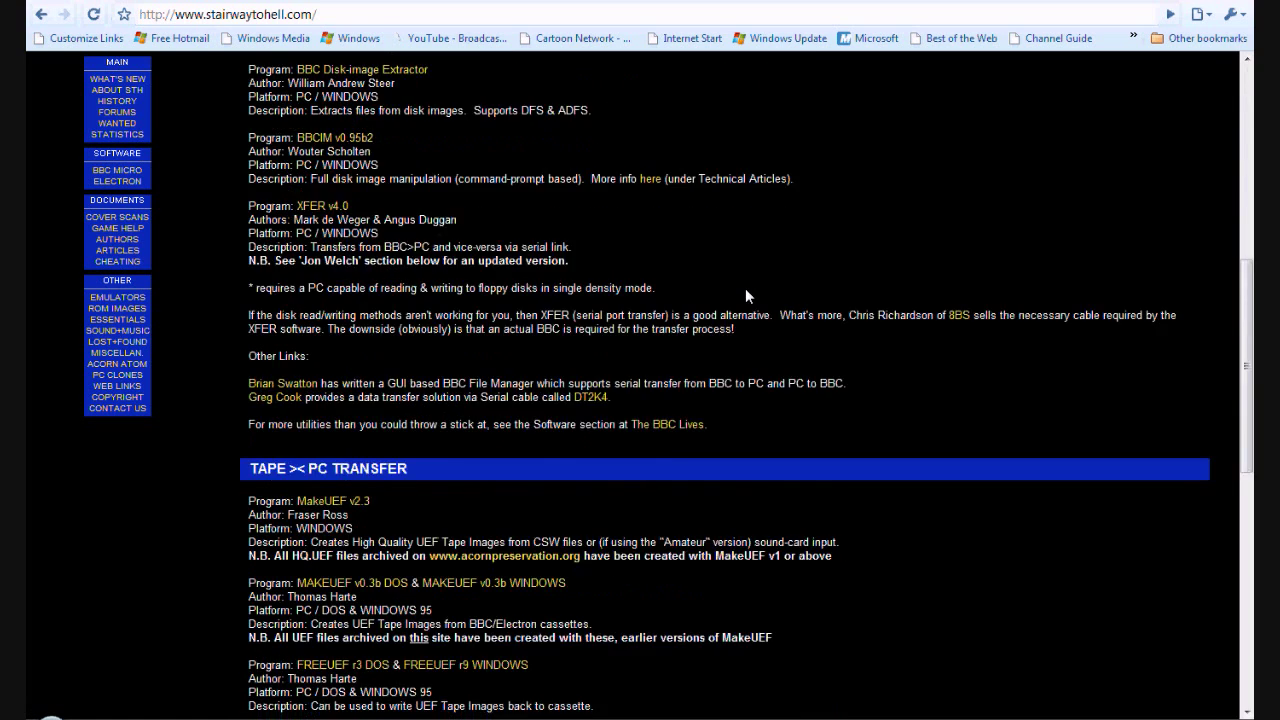
scroll(745, 296, down, 4)
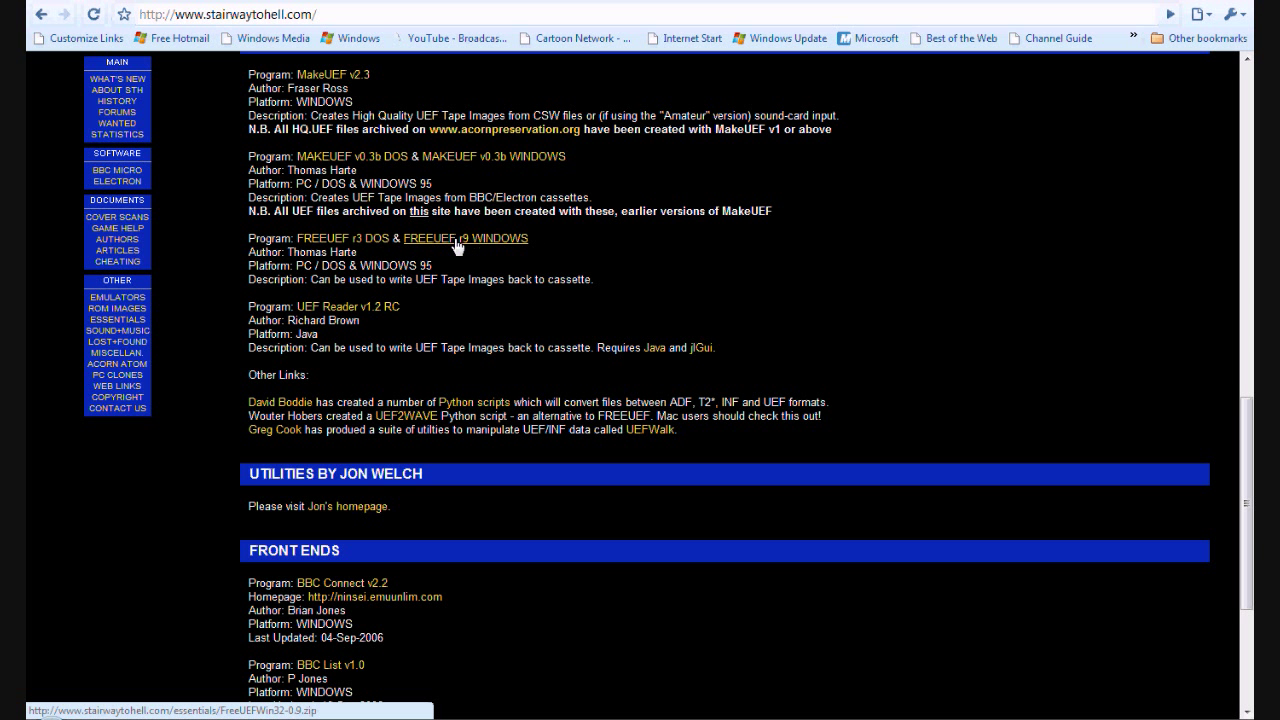
click(456, 245)
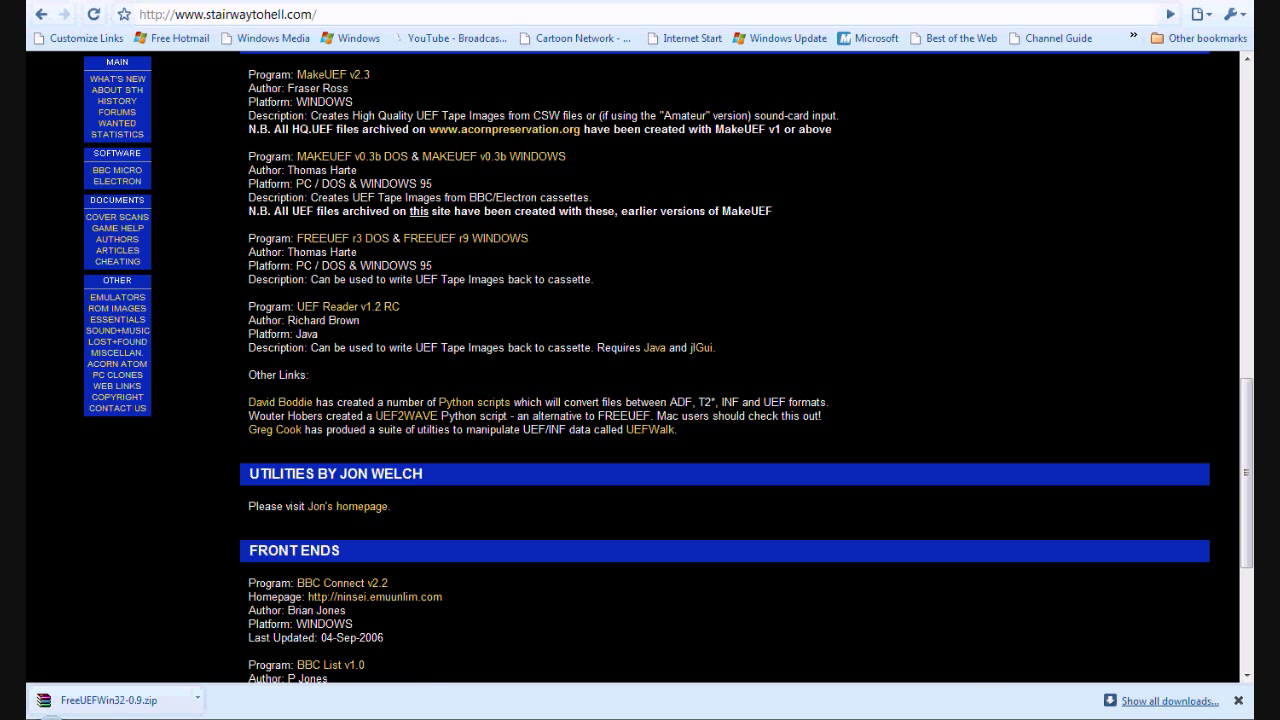
click(1238, 700)
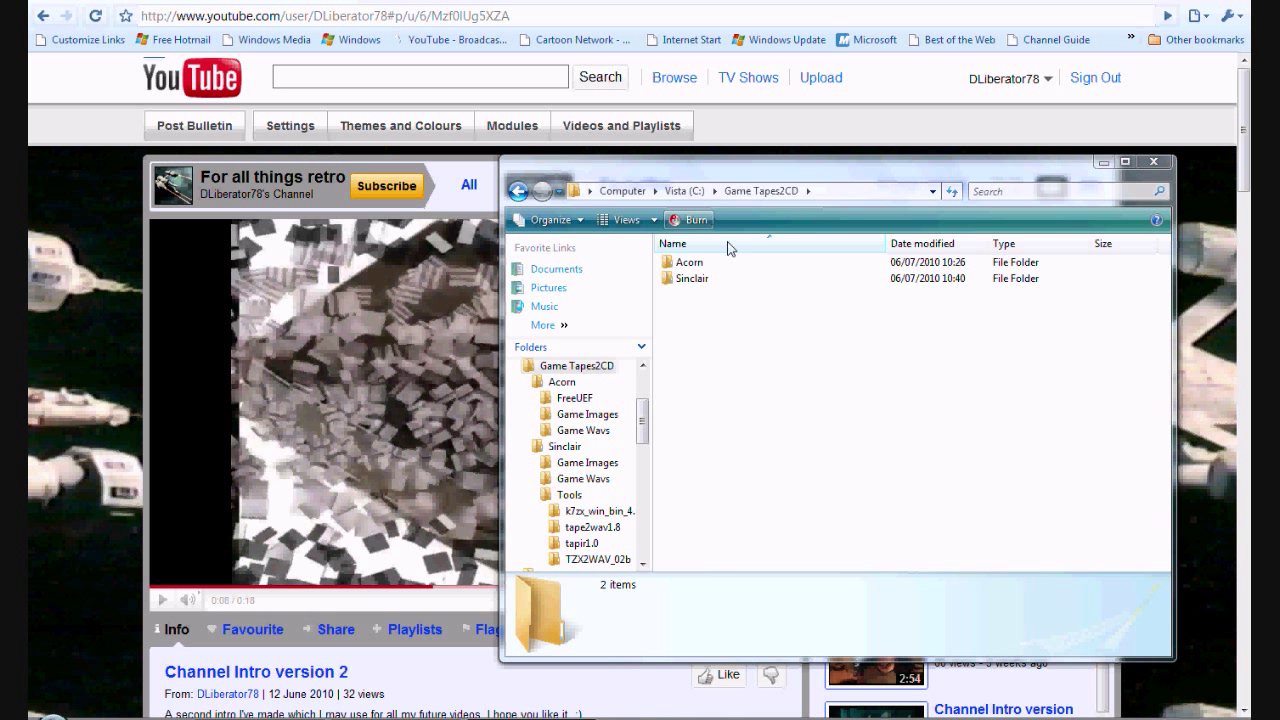
Step: Examine the UEF tape images stored in the Game Images folder inside the Acorn folder
click(714, 264)
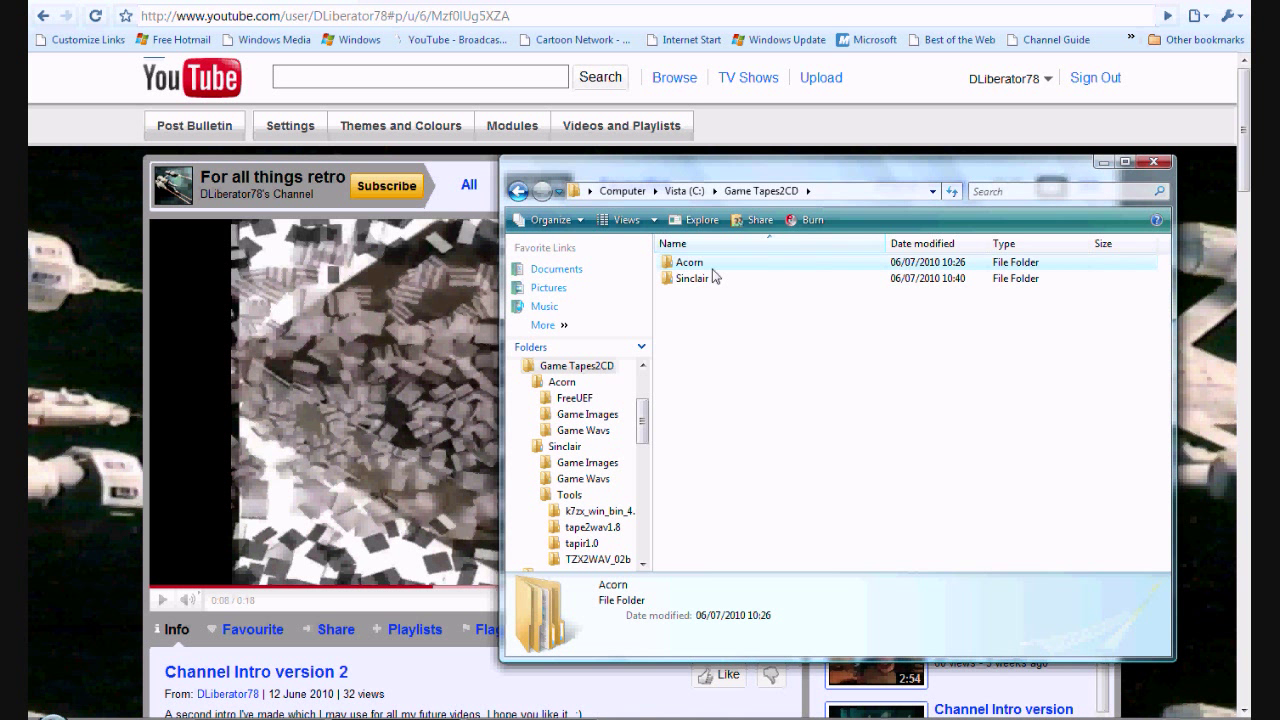
click(712, 279)
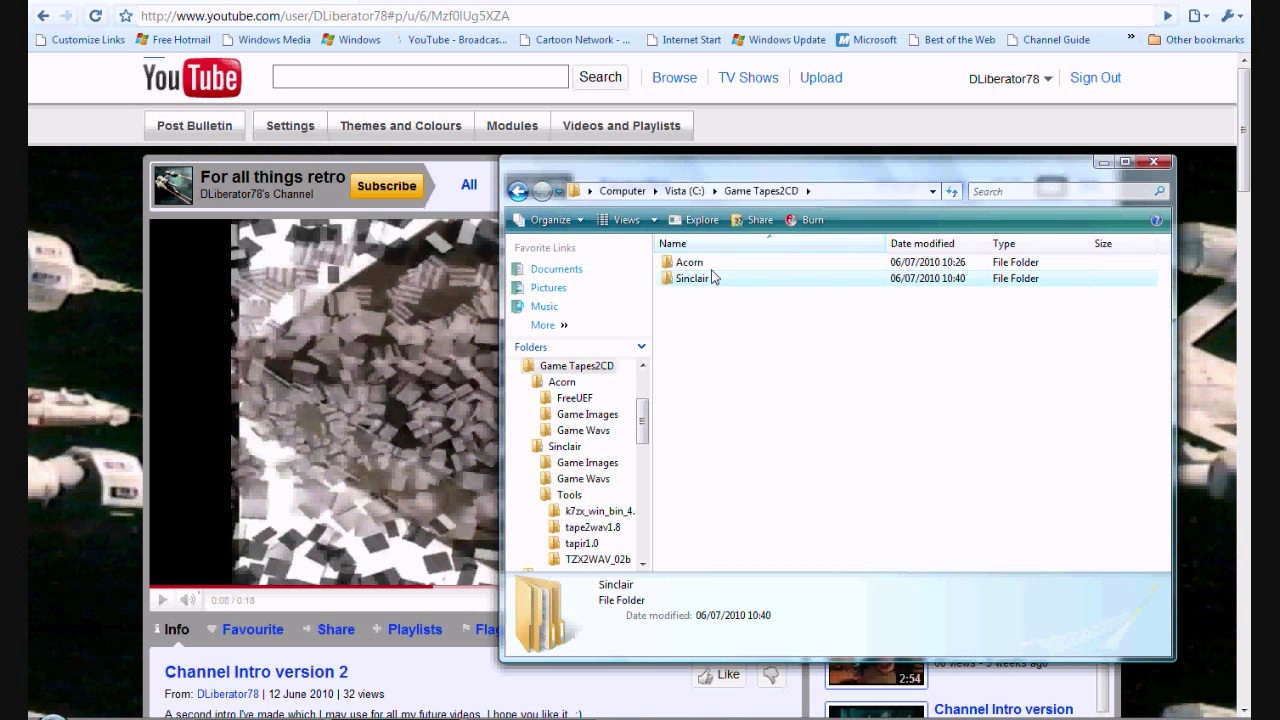
click(712, 266)
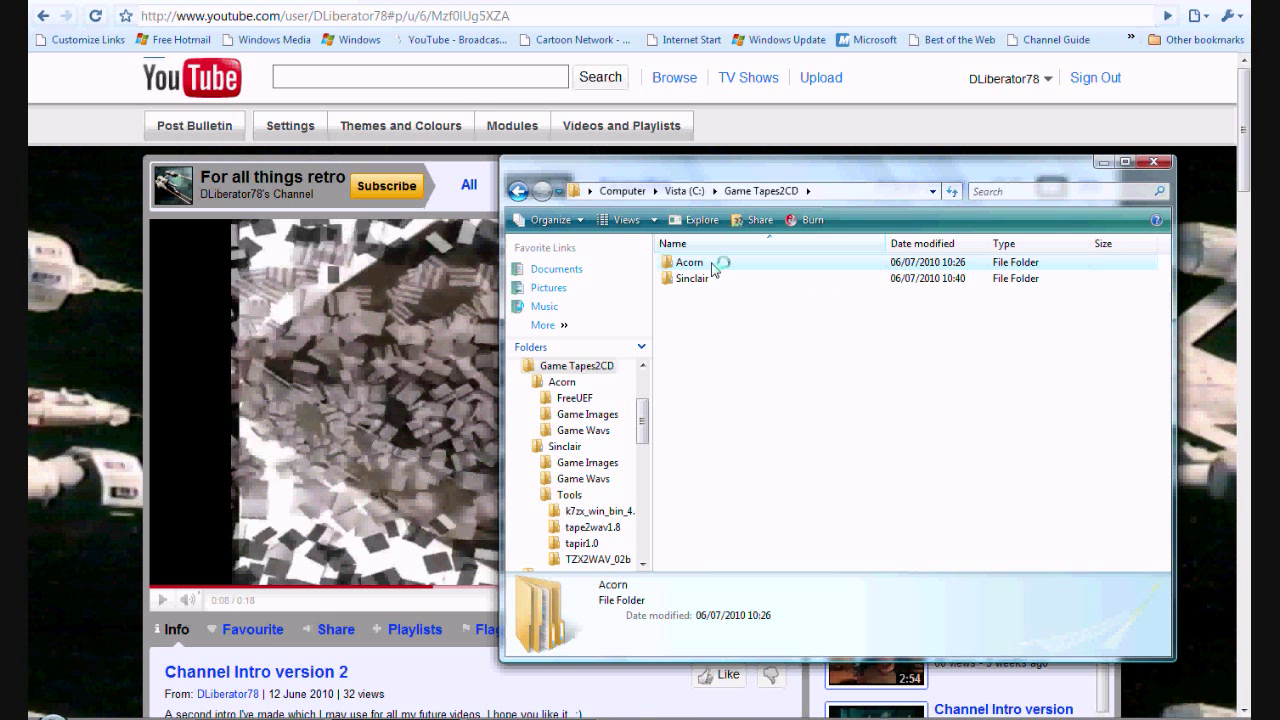
double_click(714, 265)
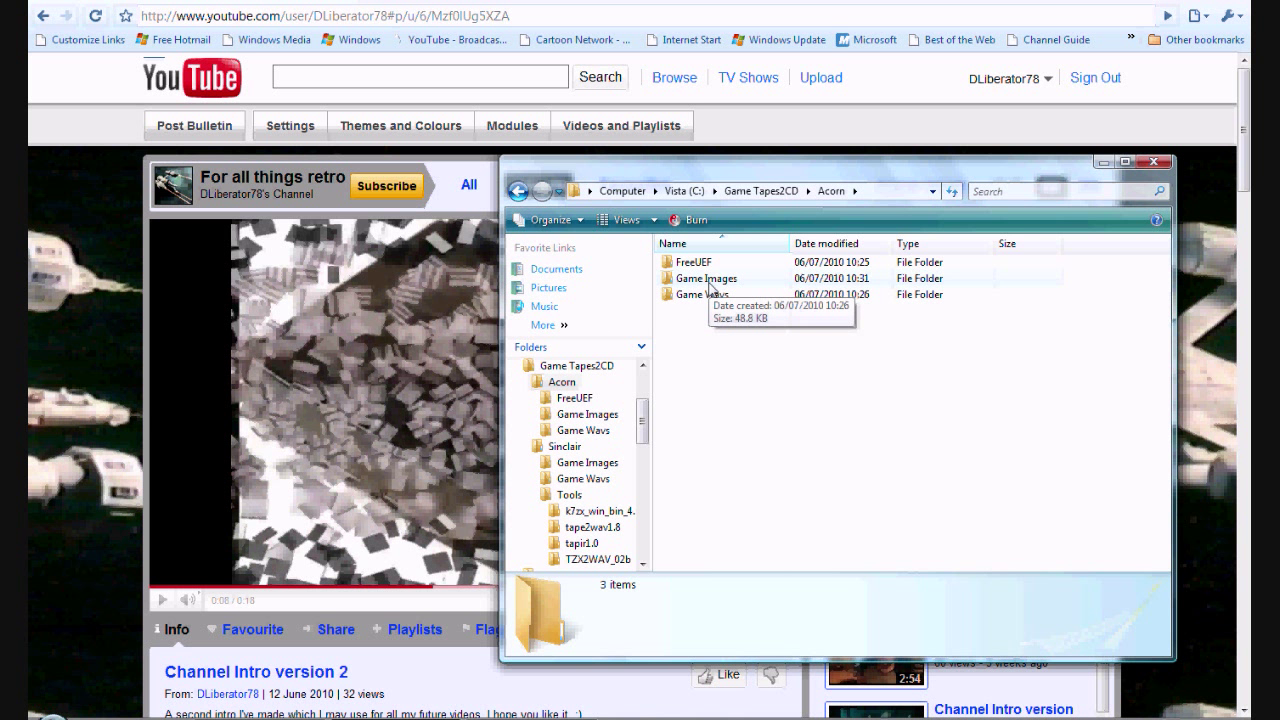
double_click(710, 281)
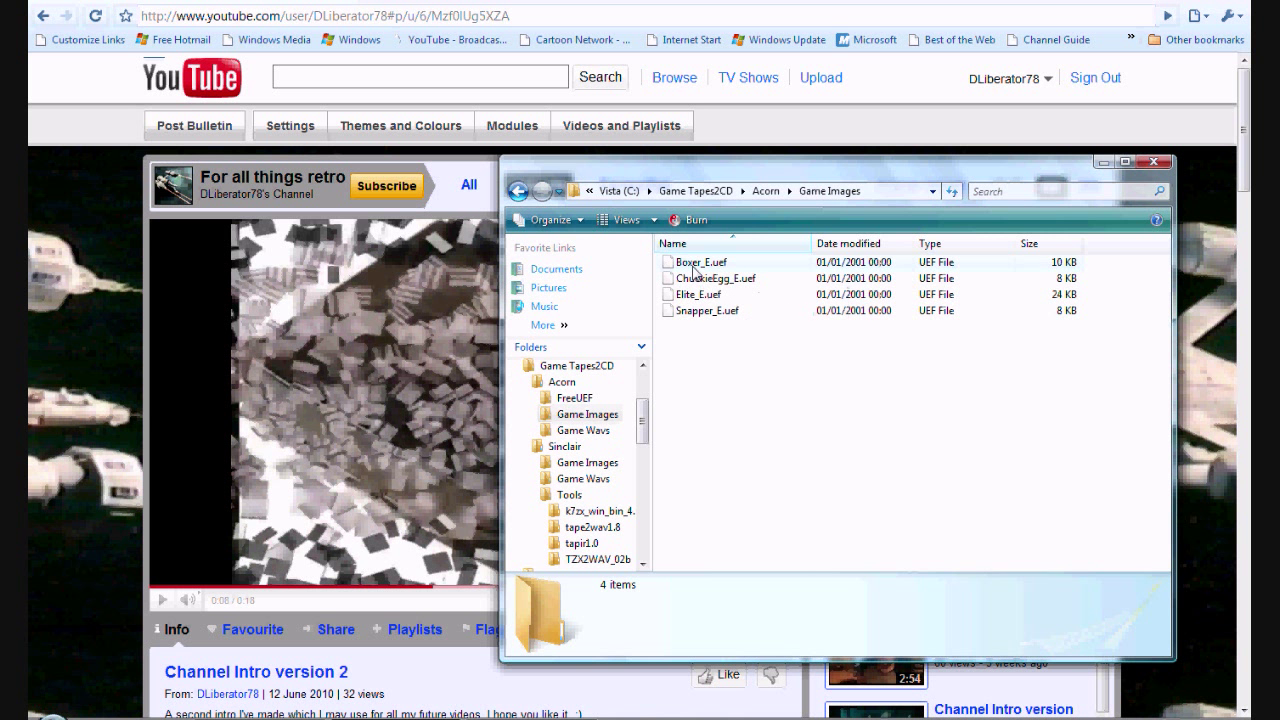
click(694, 265)
click(702, 296)
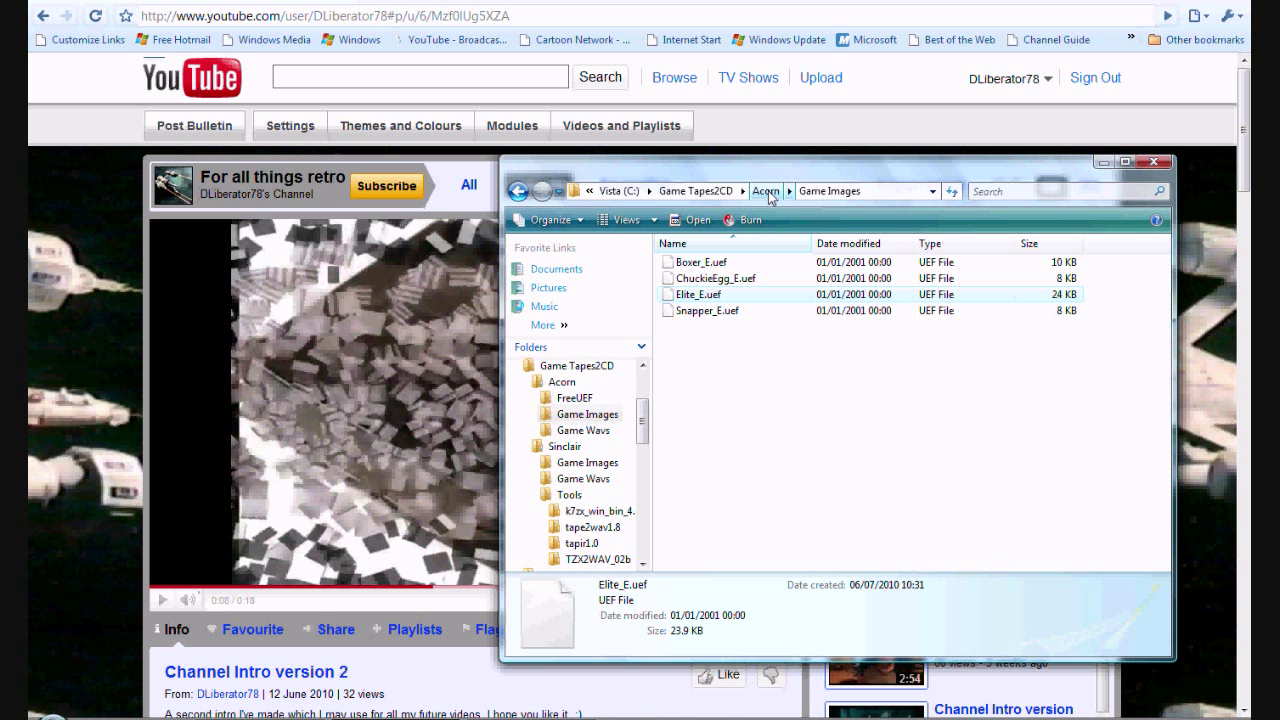
Step: Check the contents of the Acorn folder's Game Wavs subfolder and return to the Acorn folder
click(766, 191)
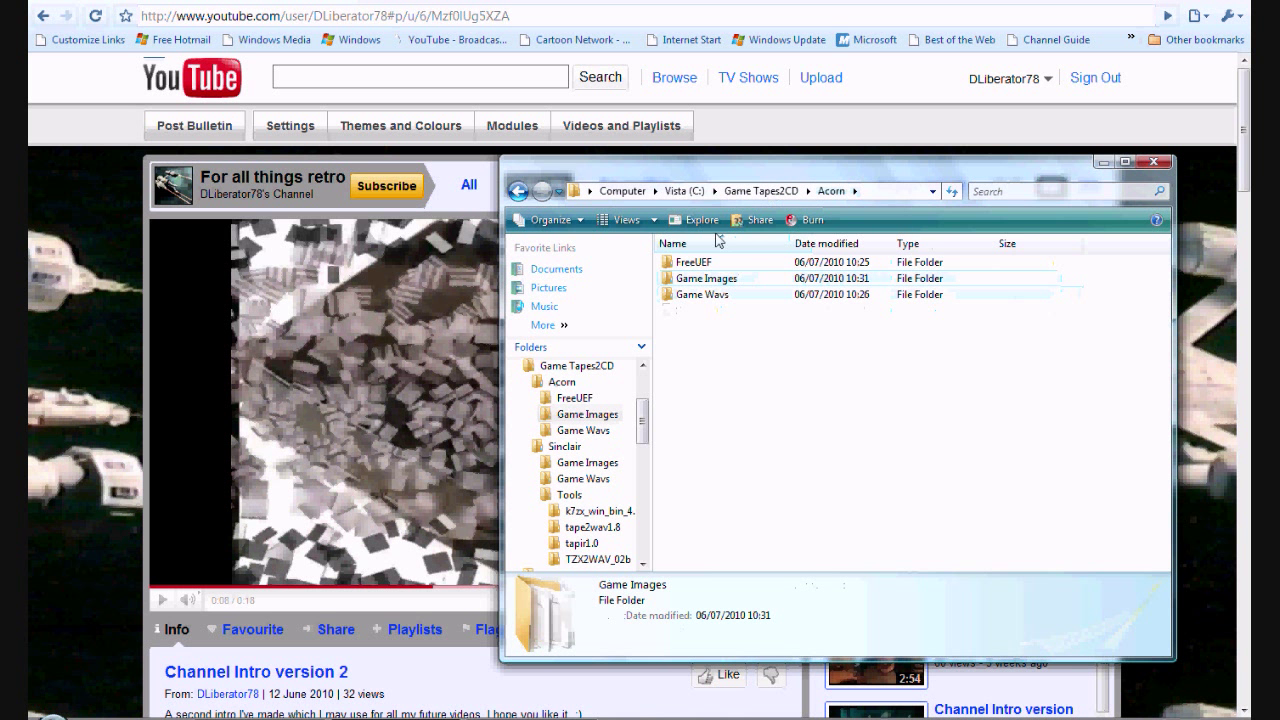
double_click(701, 295)
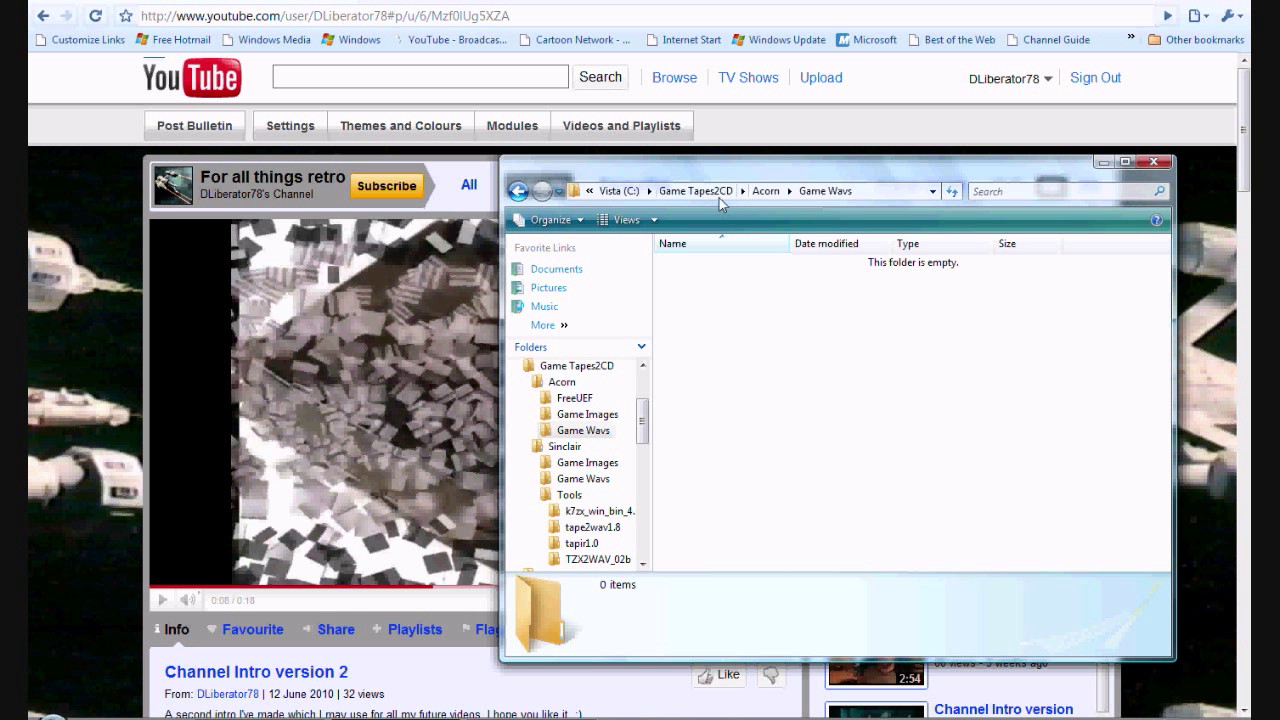
click(764, 192)
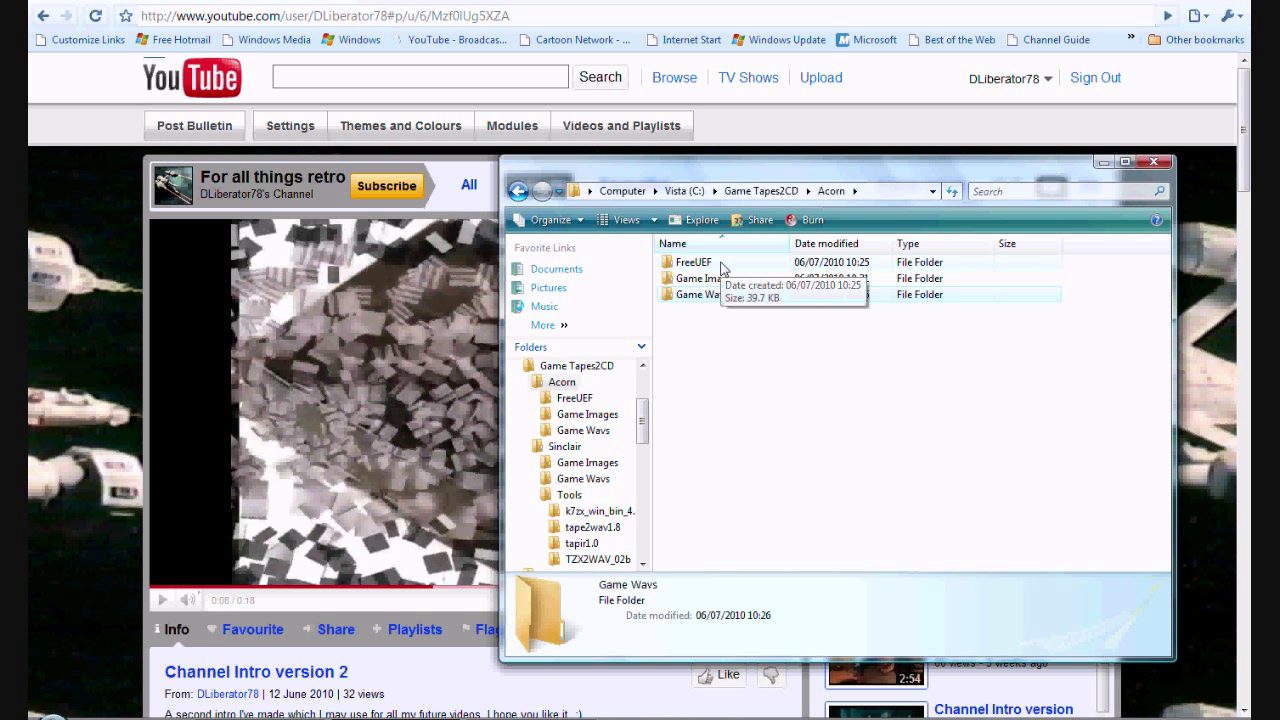
Step: Launch FreeUEF.exe from the FreeUEF folder inside the Acorn folder
double_click(721, 266)
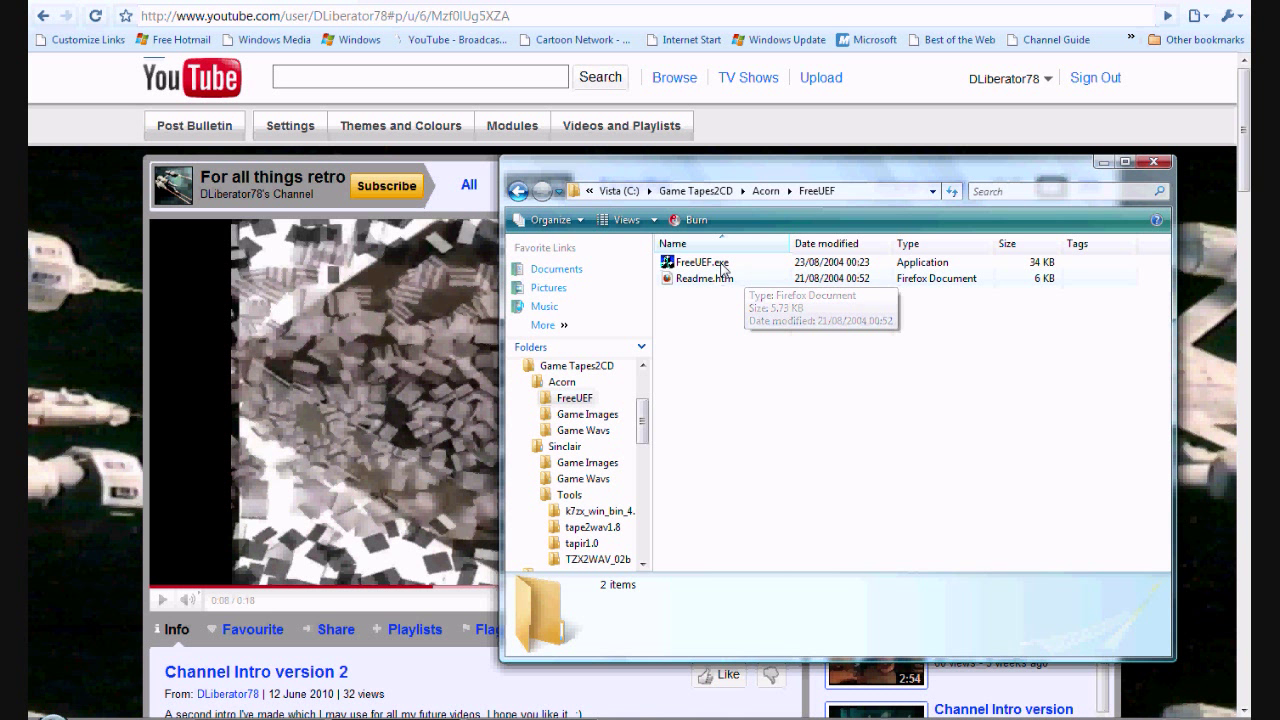
click(703, 264)
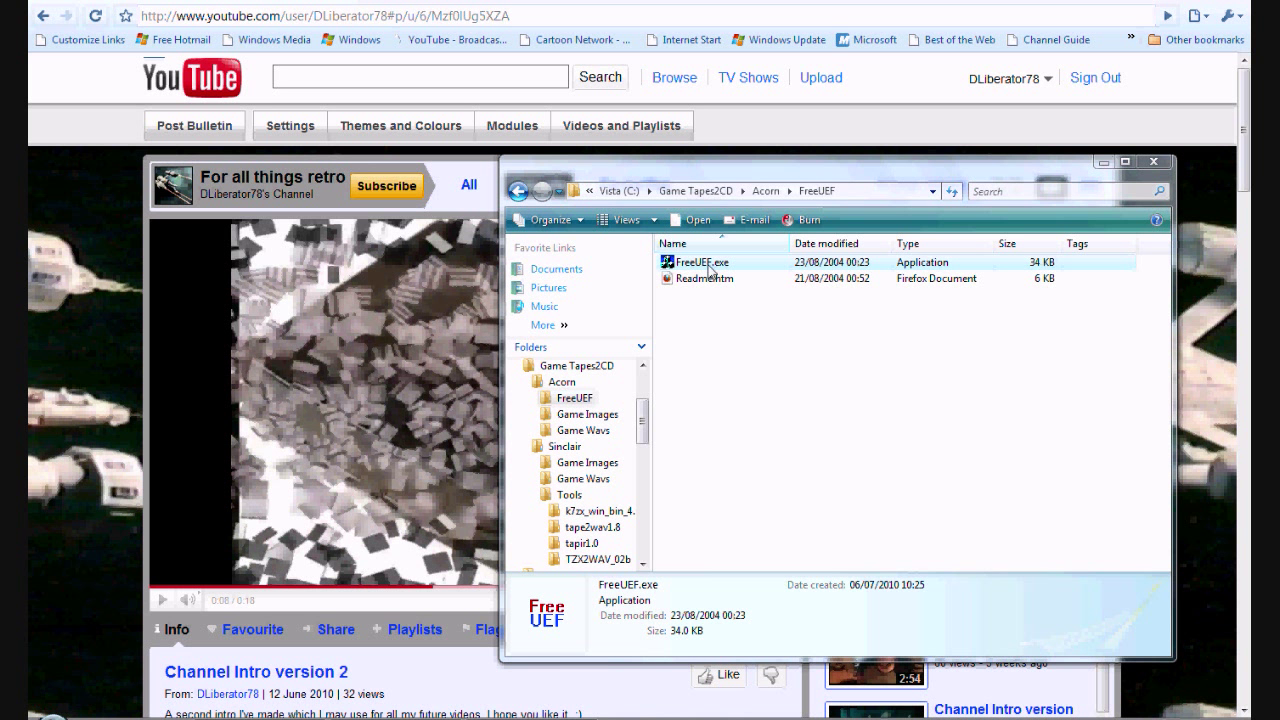
double_click(707, 264)
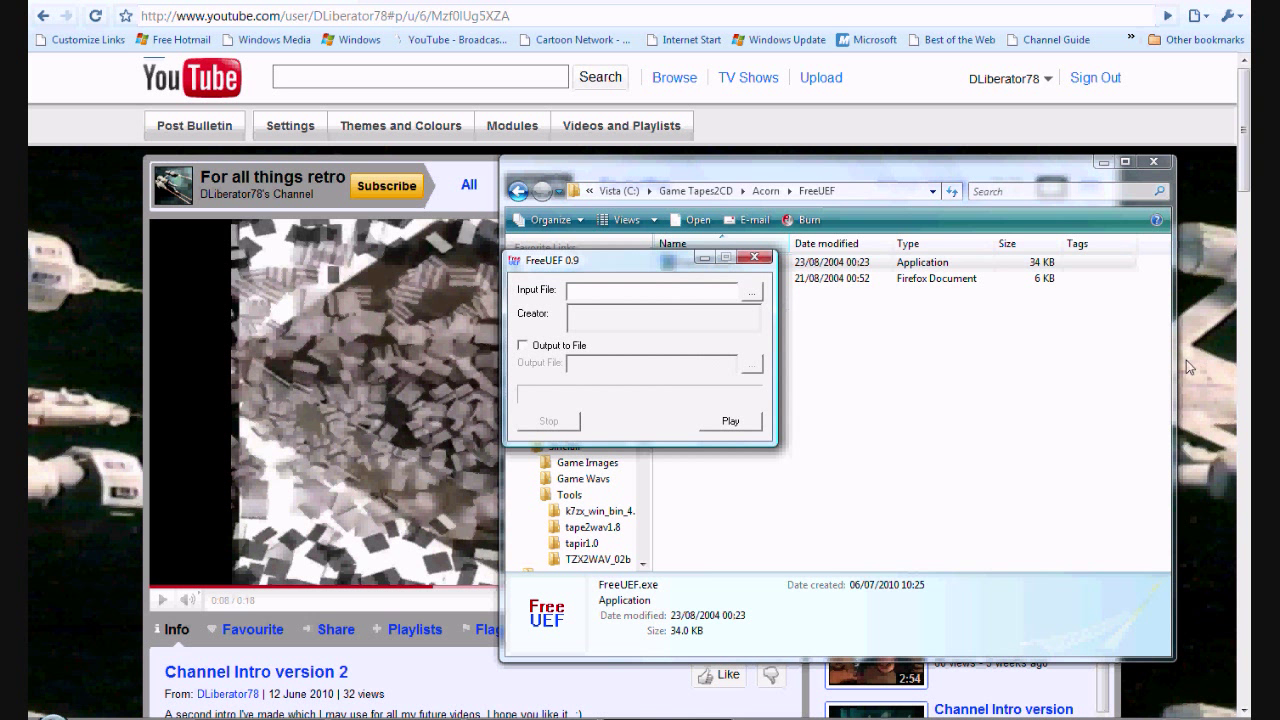
Step: Load Boxer_E.uef from the Game Images folder as FreeUEF's input file
click(752, 292)
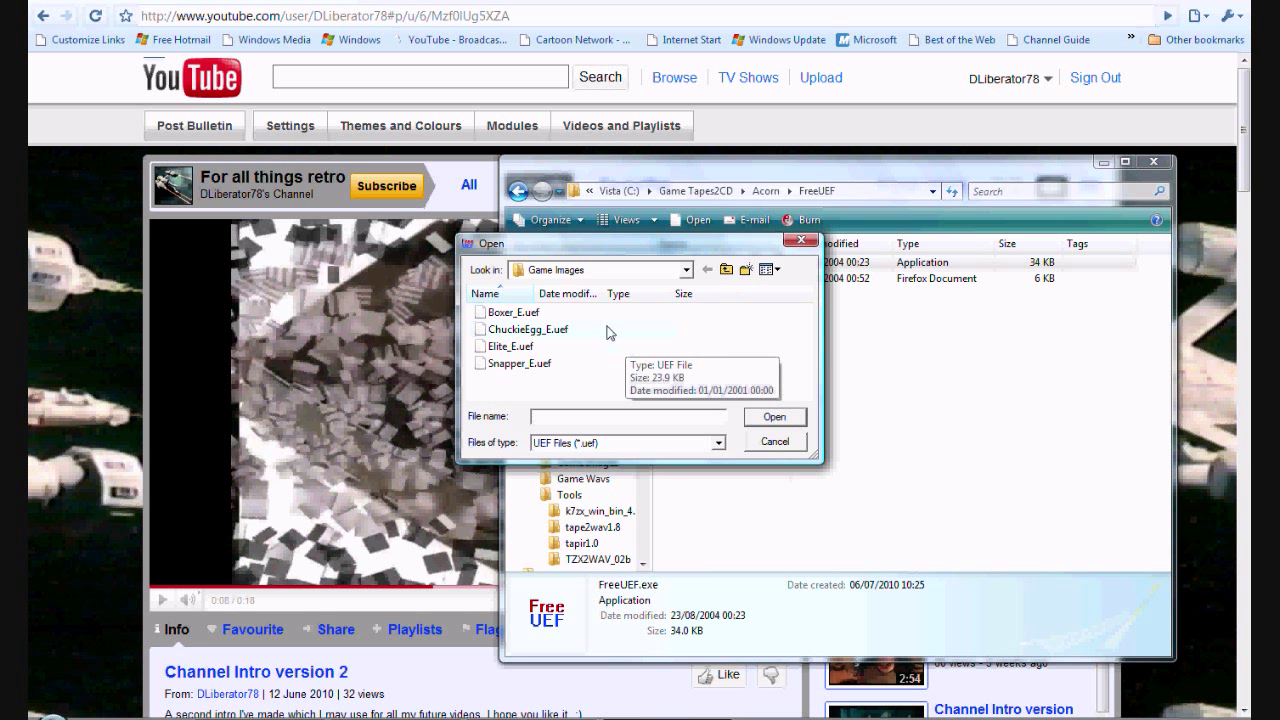
click(528, 316)
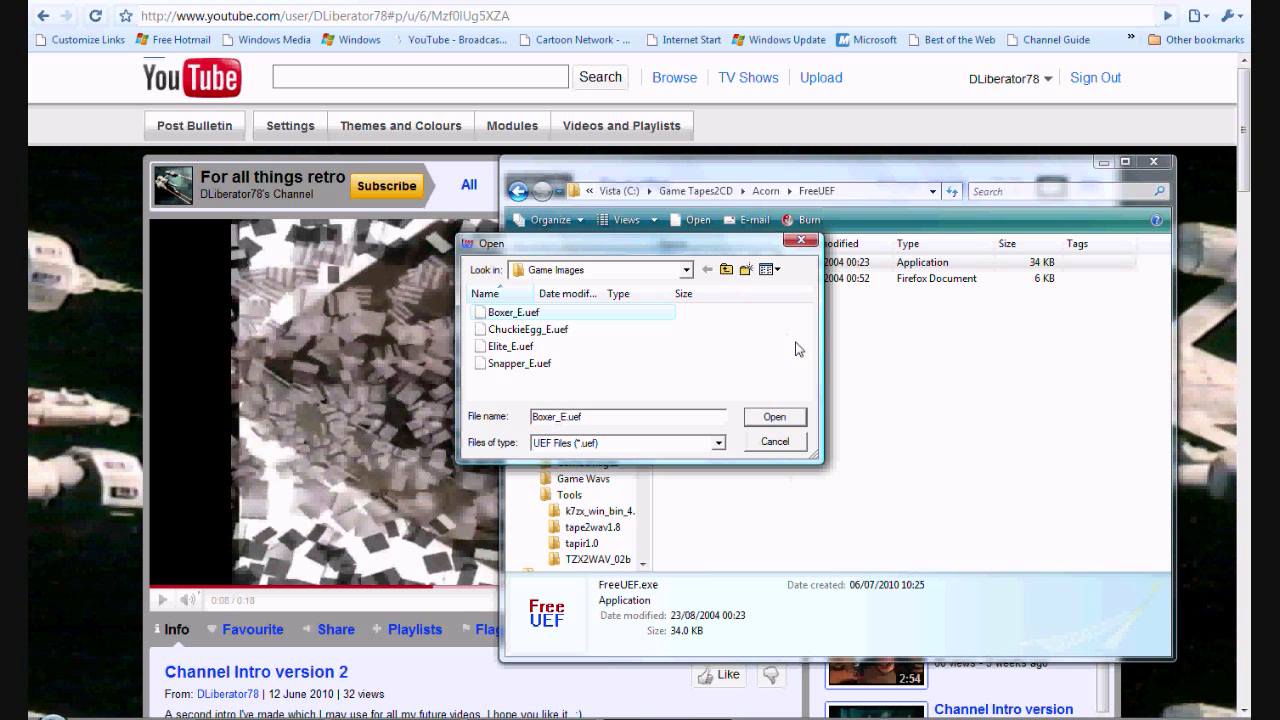
click(776, 419)
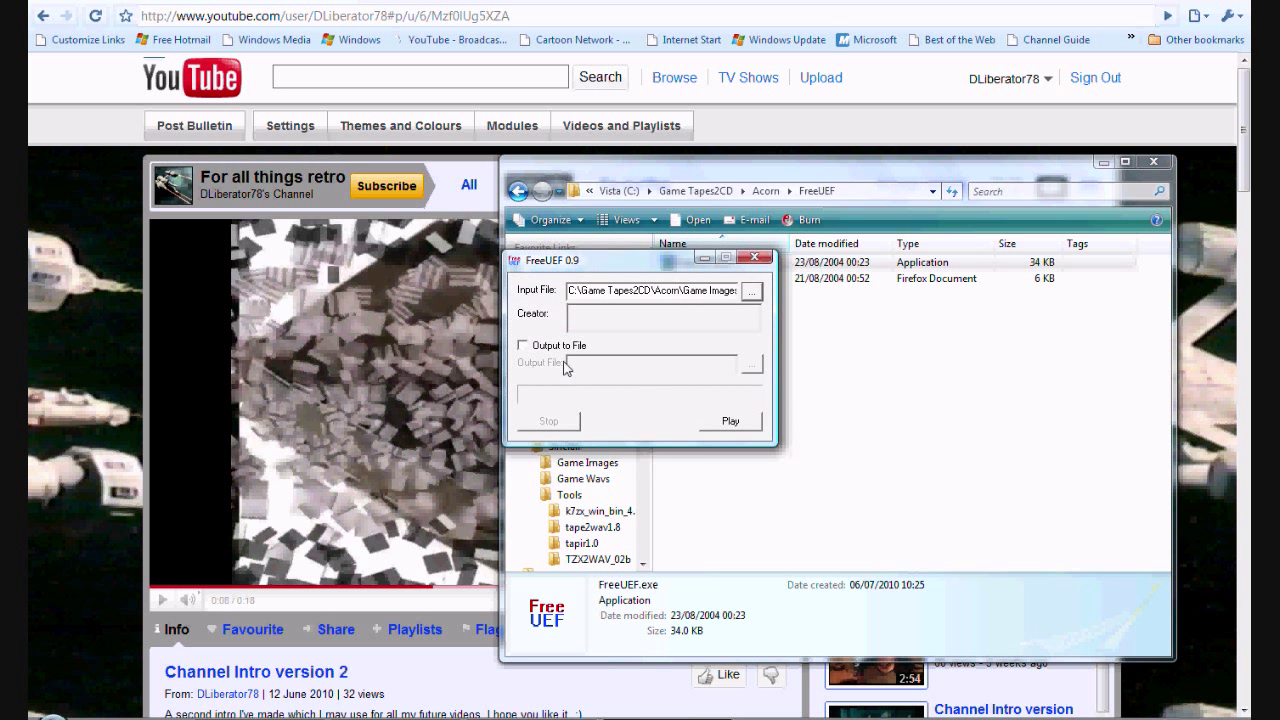
Step: Play the loaded Boxer tape image directly as sound and stop the playback
click(727, 424)
click(731, 423)
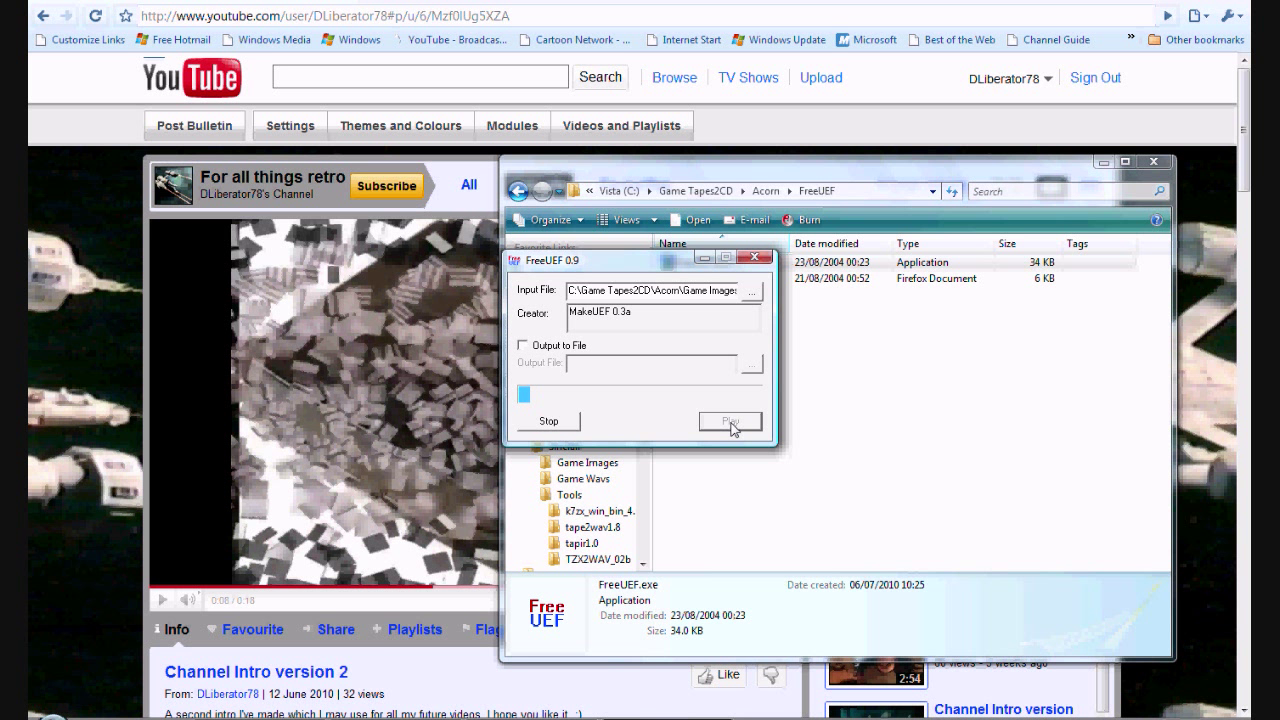
click(559, 430)
Step: Enable output to file and convert the Boxer tape image to a WAV named Boxer in the Game Wavs folder
click(522, 346)
click(522, 347)
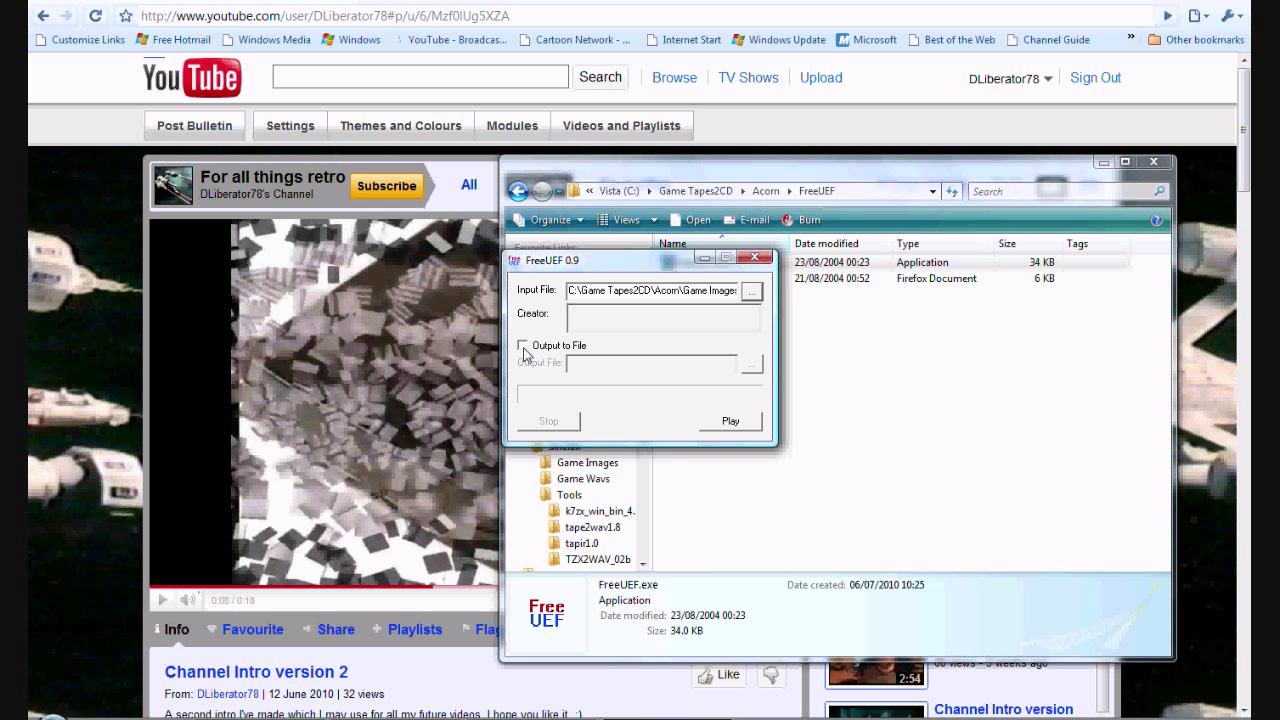
click(522, 346)
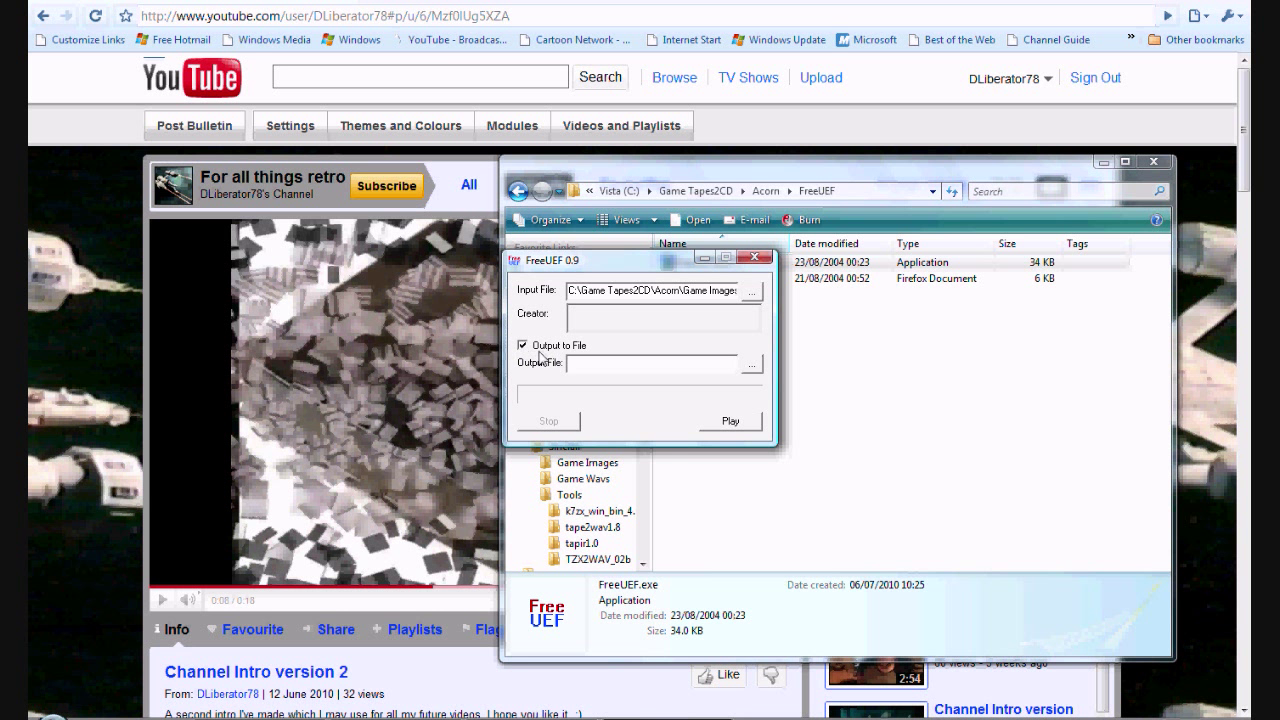
click(754, 370)
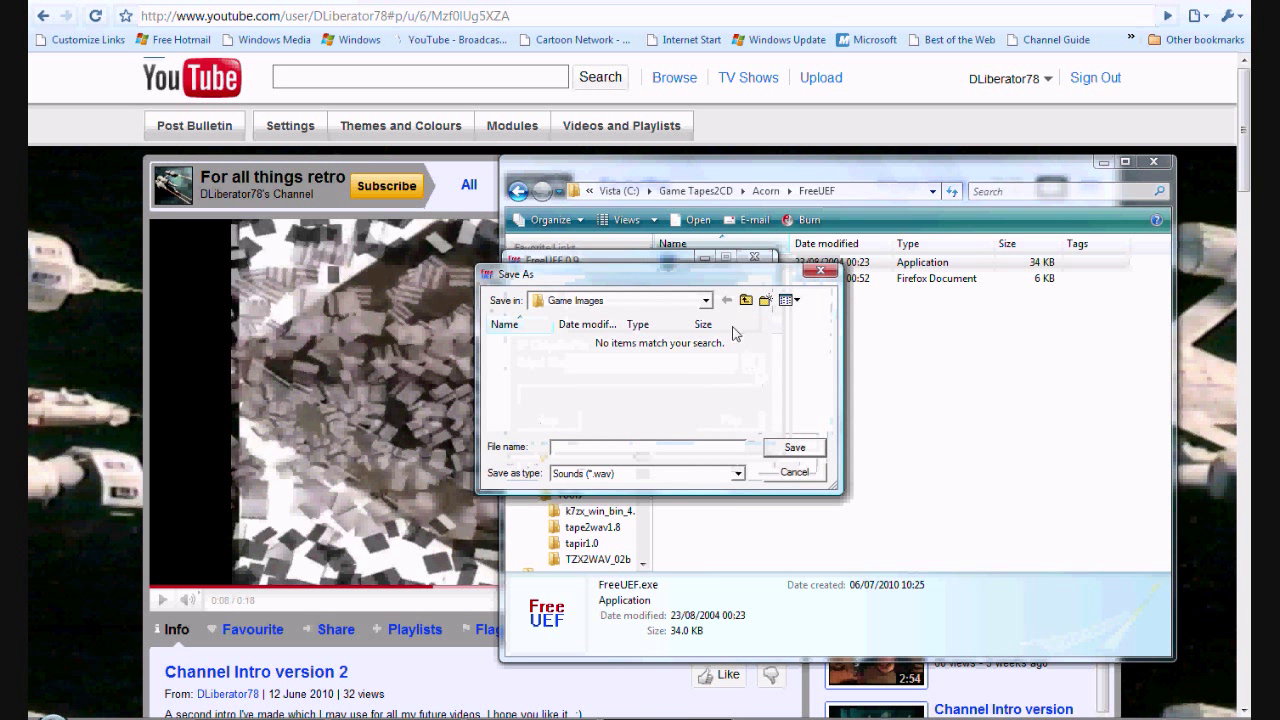
click(745, 302)
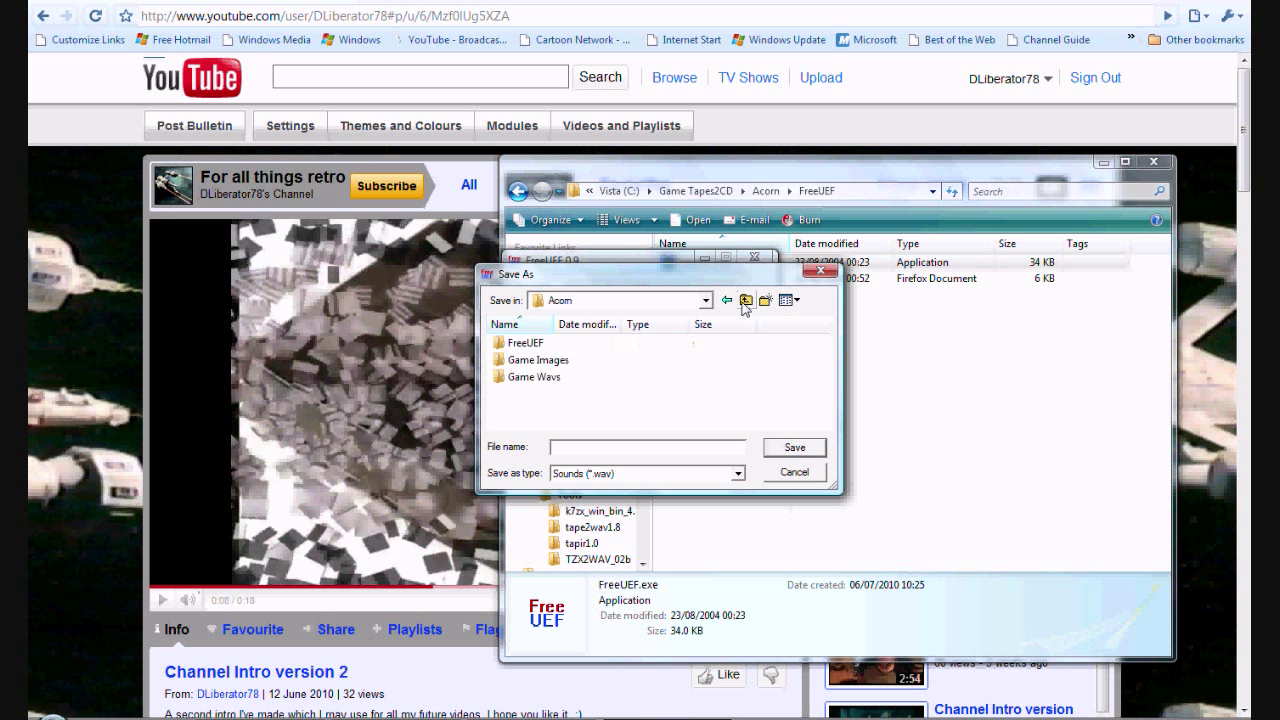
double_click(545, 377)
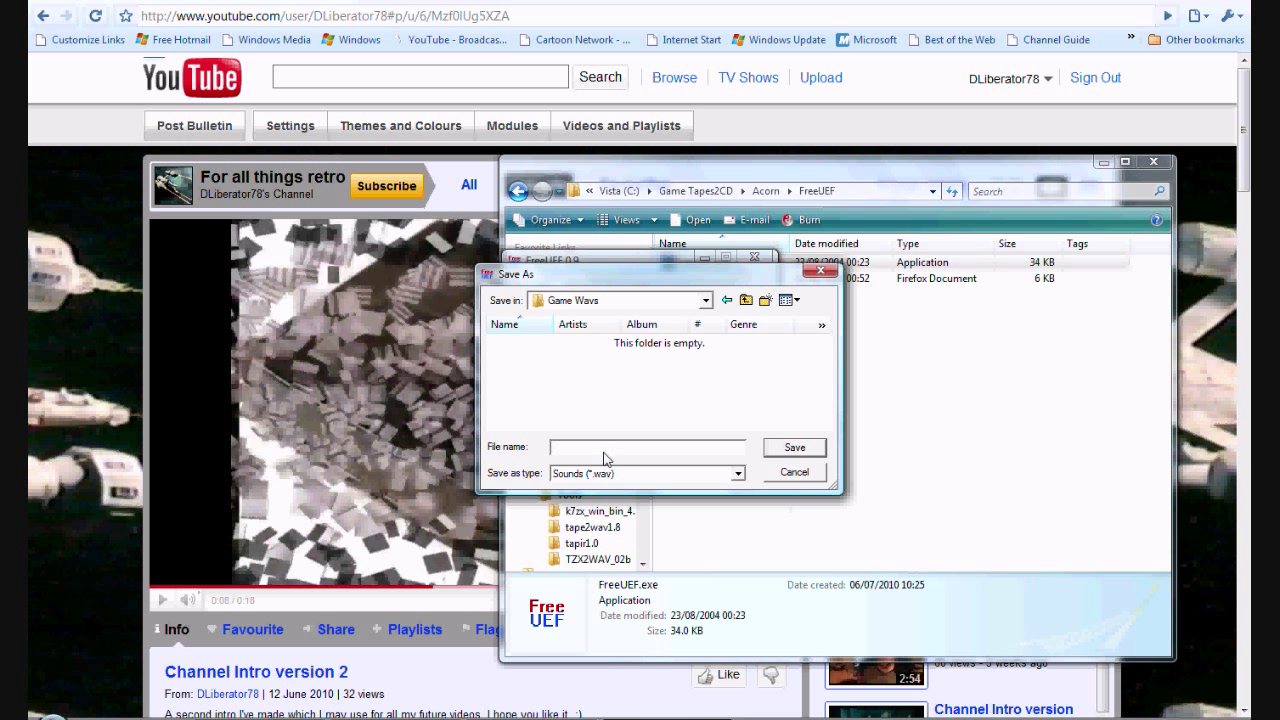
text(Boxer)
click(807, 448)
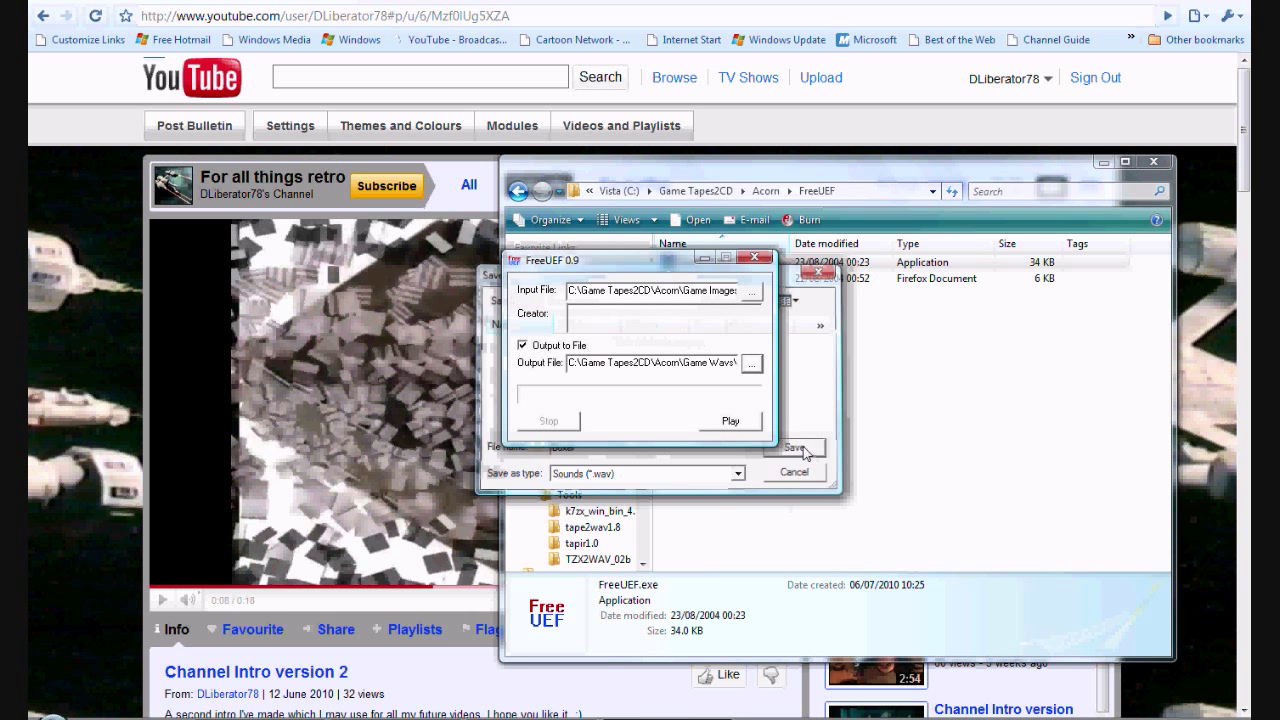
click(743, 424)
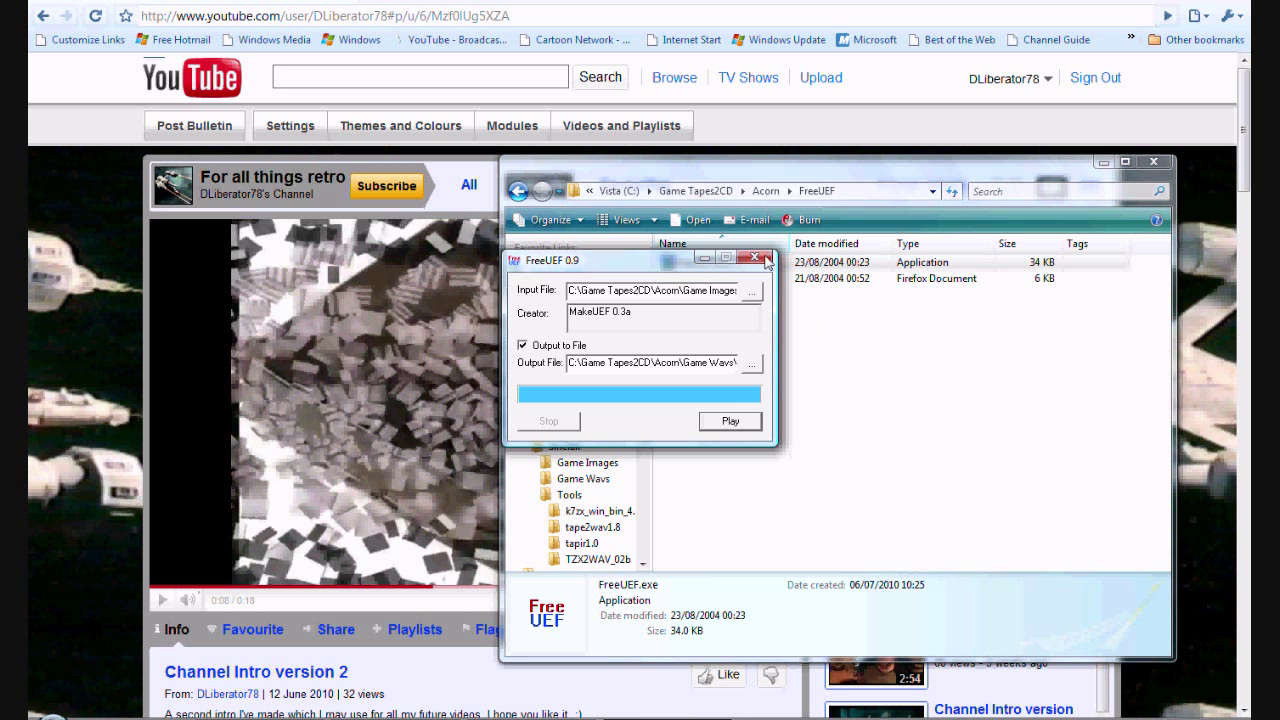
Step: Load ChuckieEgg_E.uef as the input and convert it to a WAV named Chuckie in the Game Wavs folder
click(751, 293)
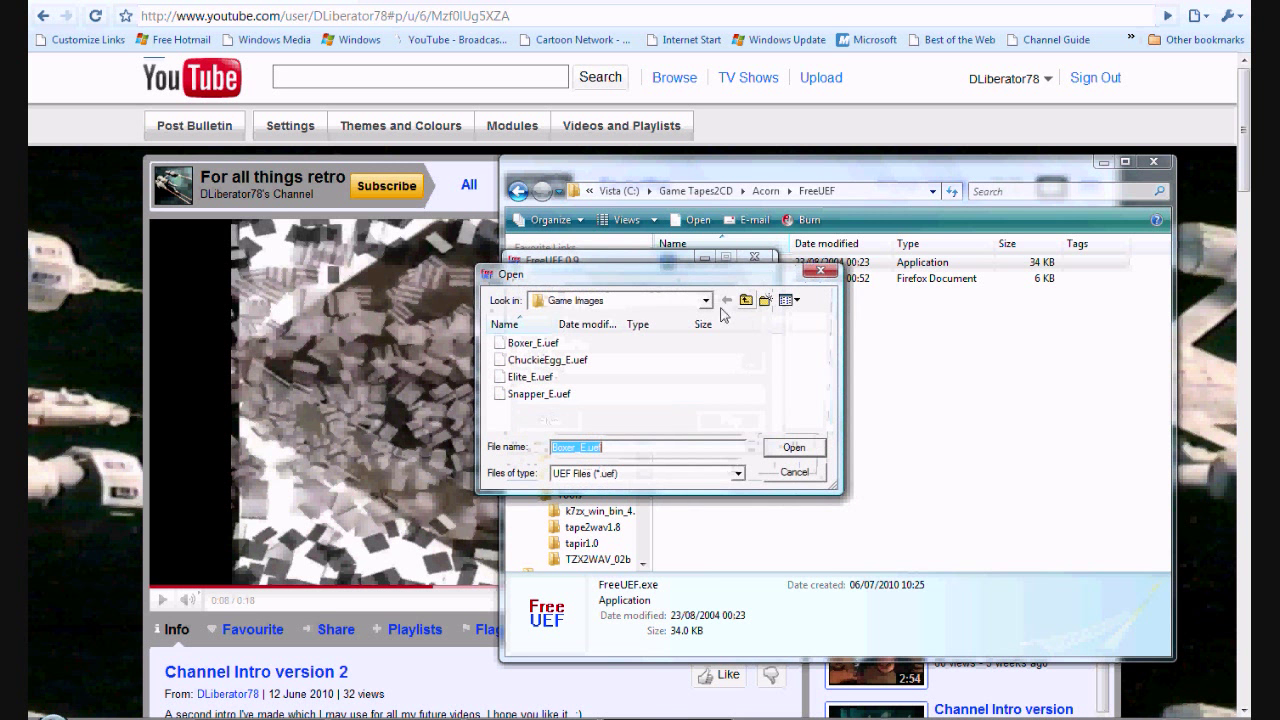
double_click(567, 361)
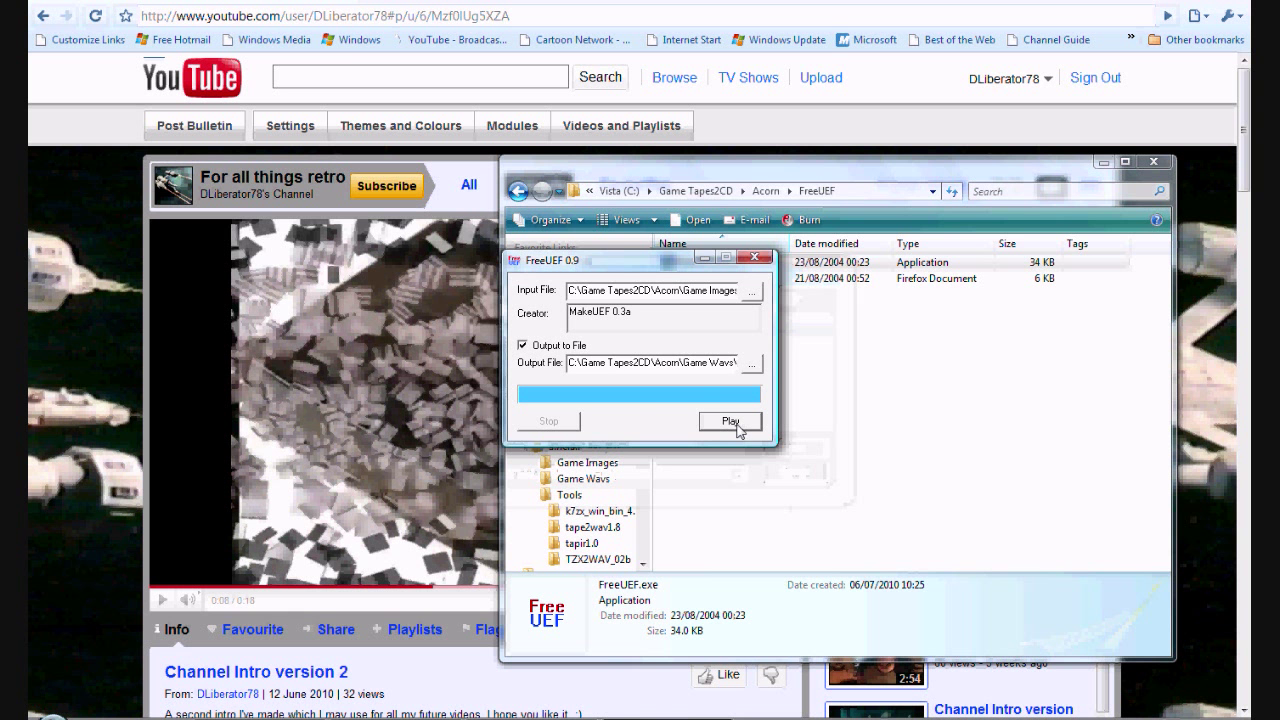
click(752, 364)
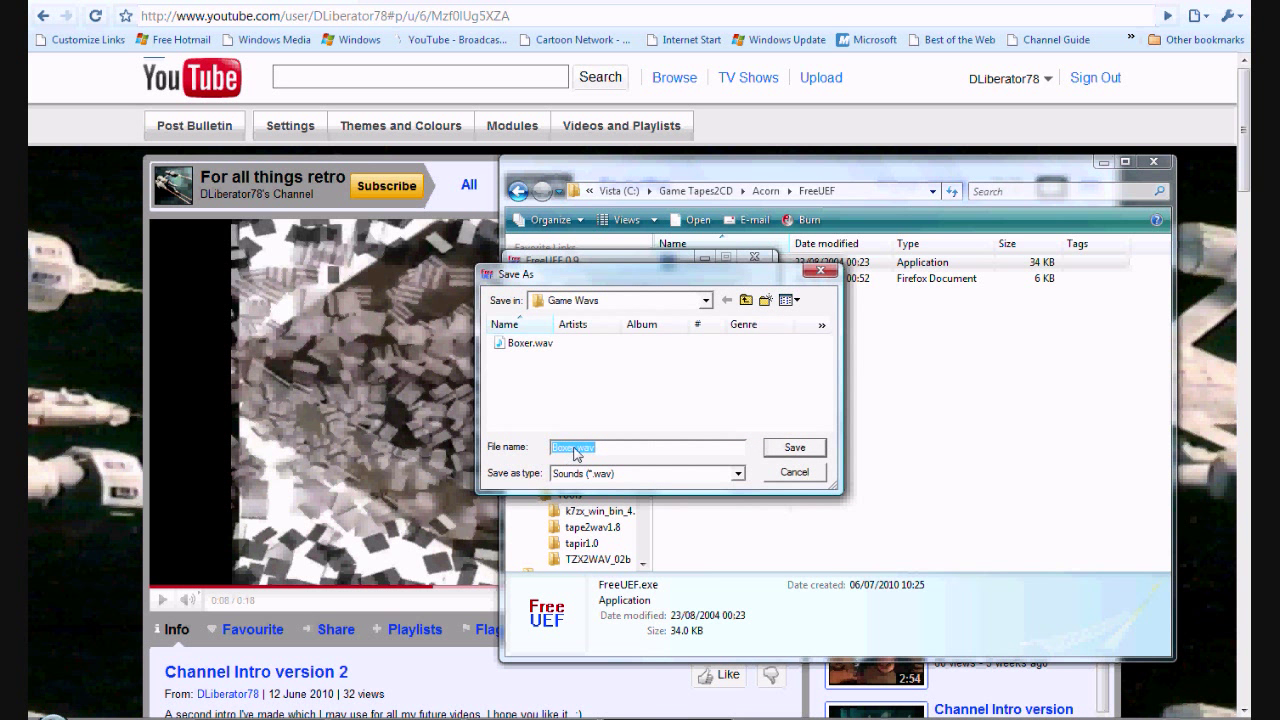
drag(575, 452, 510, 450)
text(Chuckie)
click(796, 448)
click(730, 421)
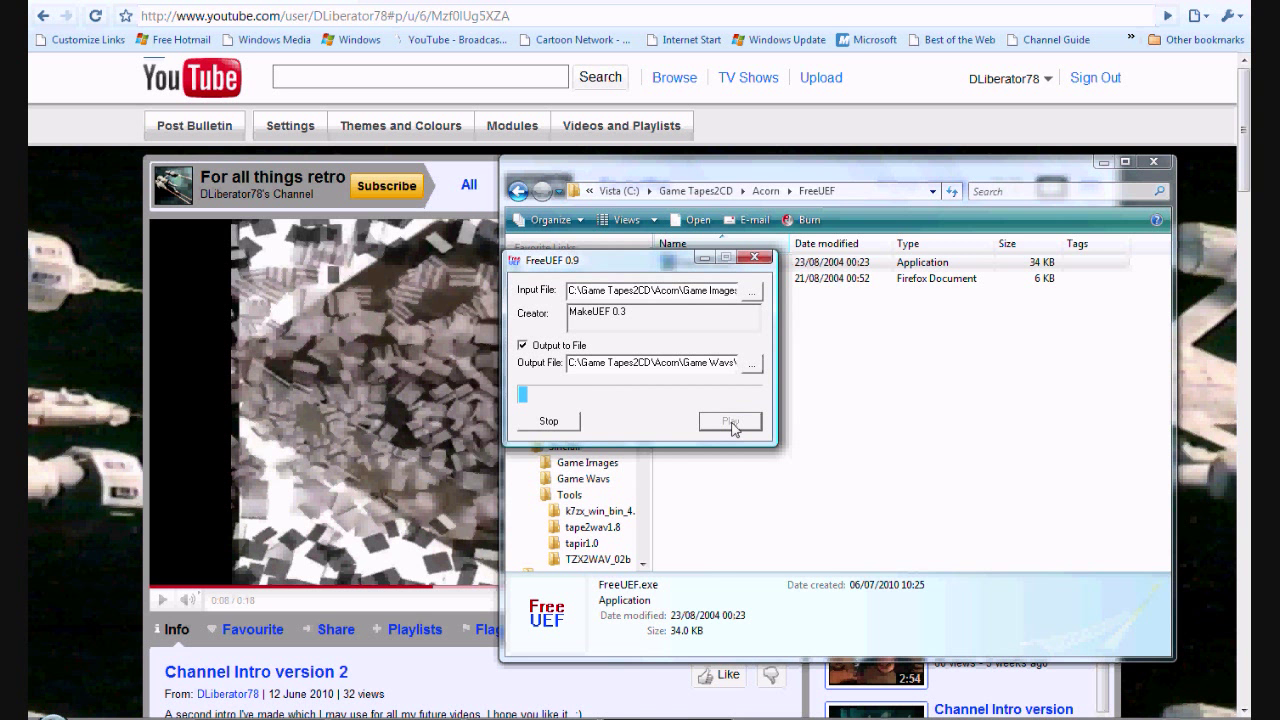
Step: Load Elite_E.uef as the input and convert it to a WAV named Elite in the Game Wavs folder
click(751, 291)
double_click(533, 376)
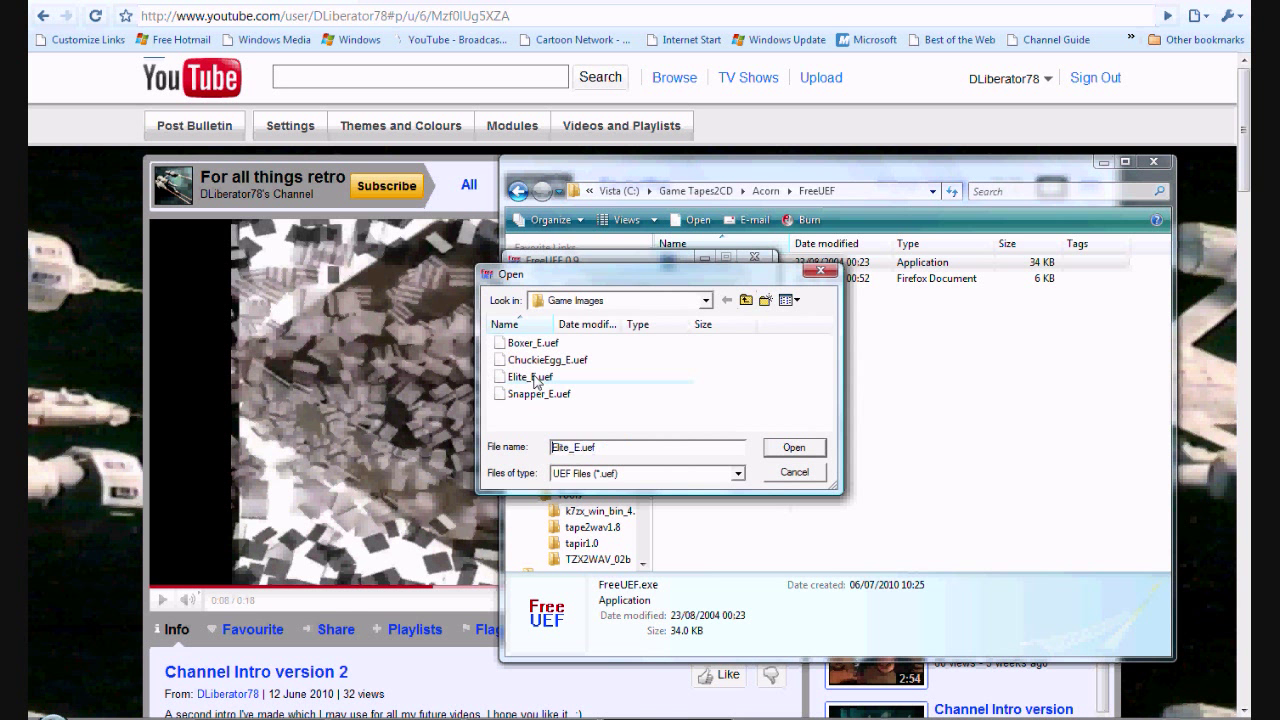
click(751, 363)
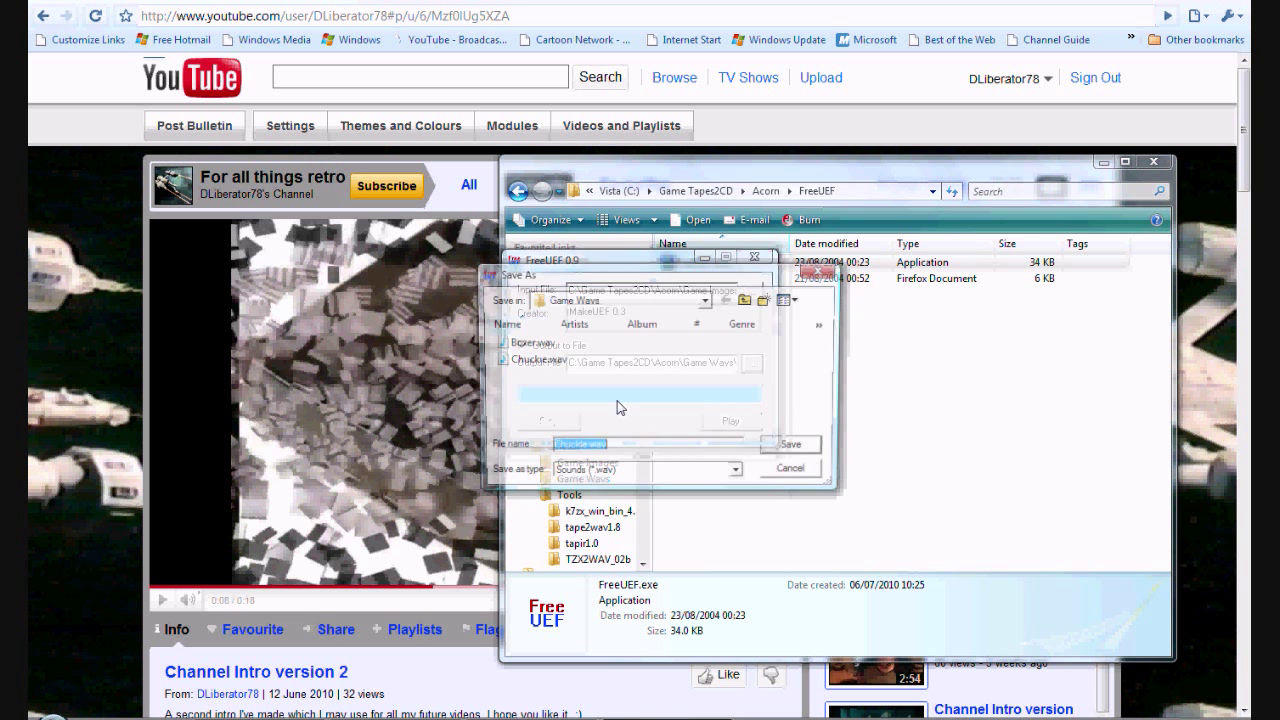
drag(587, 450, 415, 441)
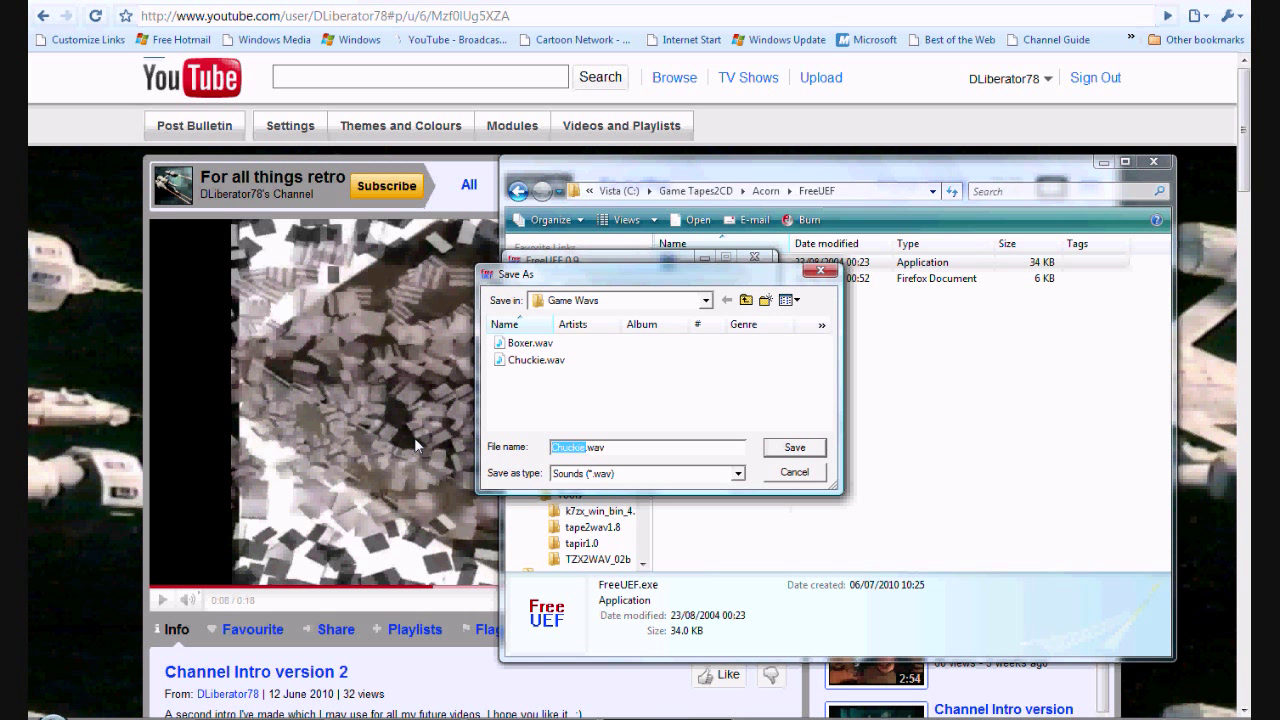
text(Elite)
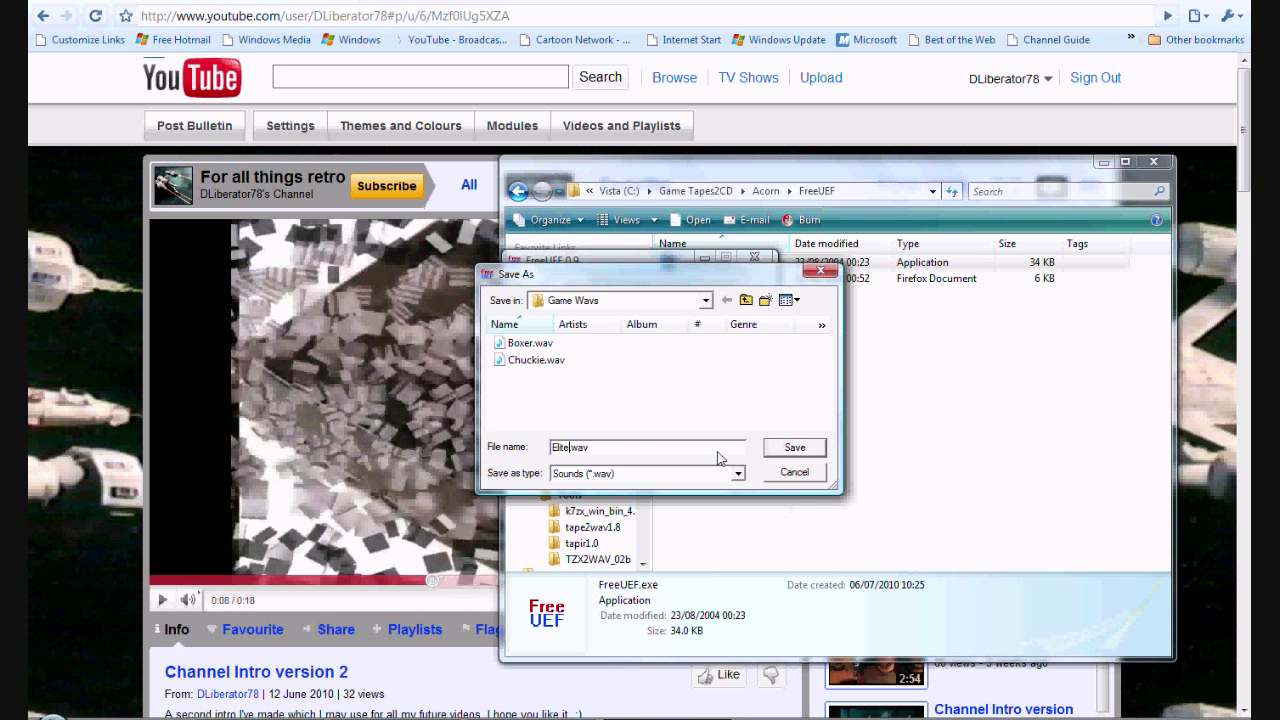
click(790, 452)
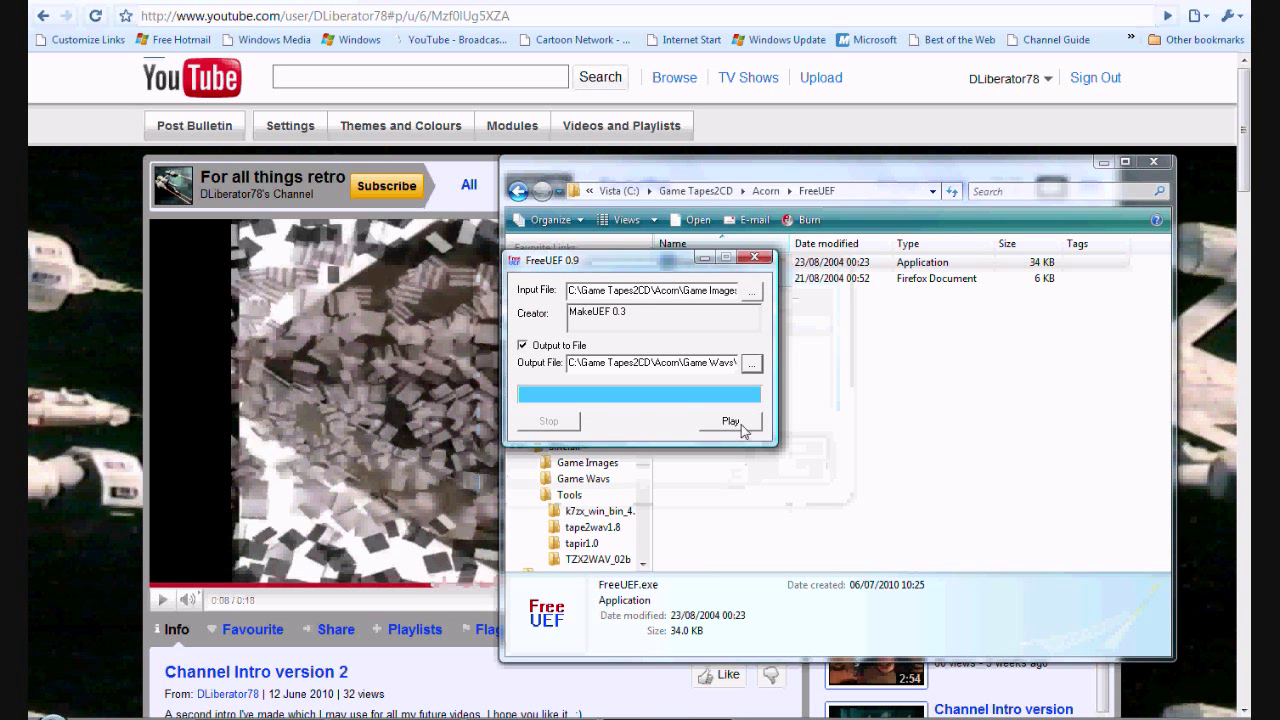
click(742, 428)
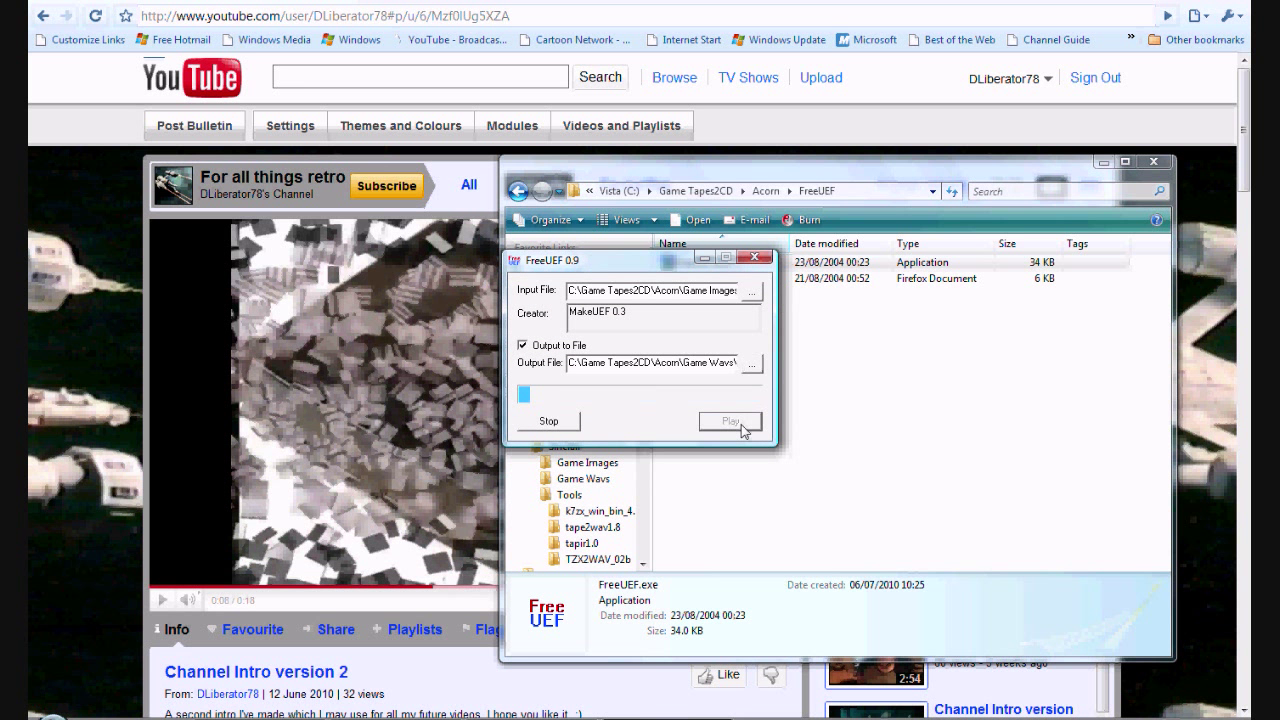
Step: Convert Snapper_E.uef to a WAV named Snapper in the Game Wavs folder and close the converter
click(752, 291)
double_click(560, 396)
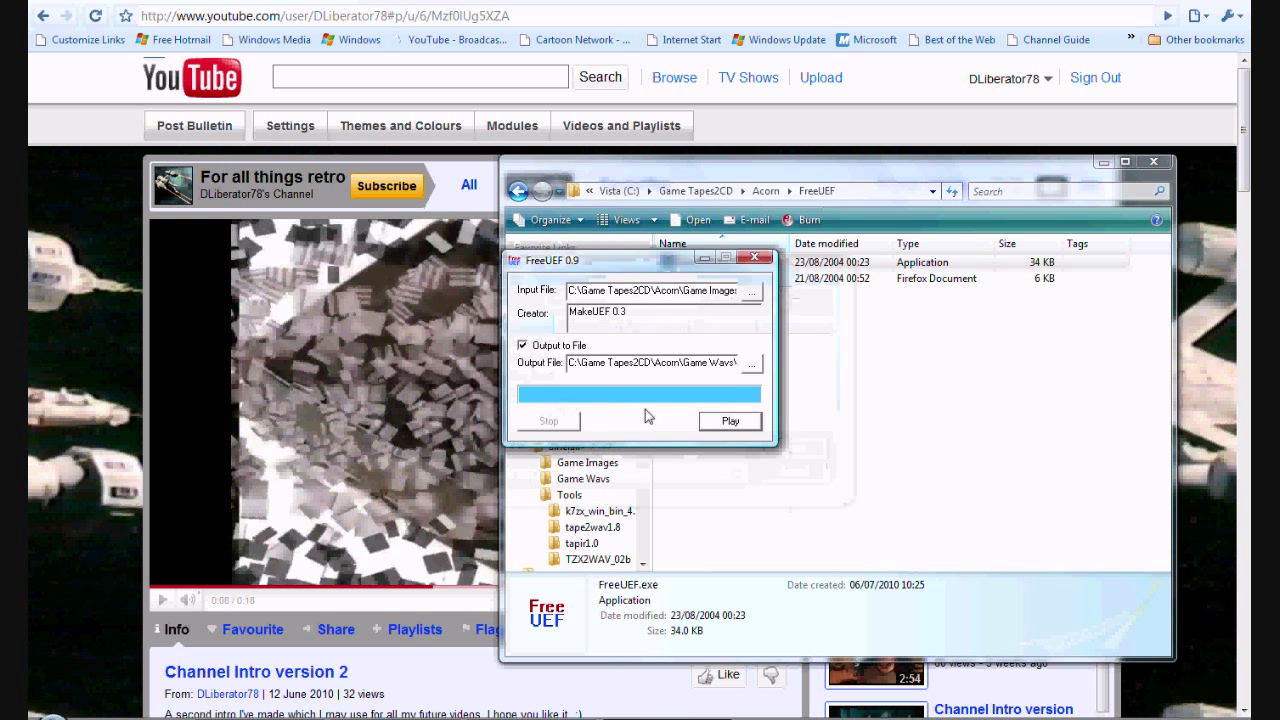
click(751, 366)
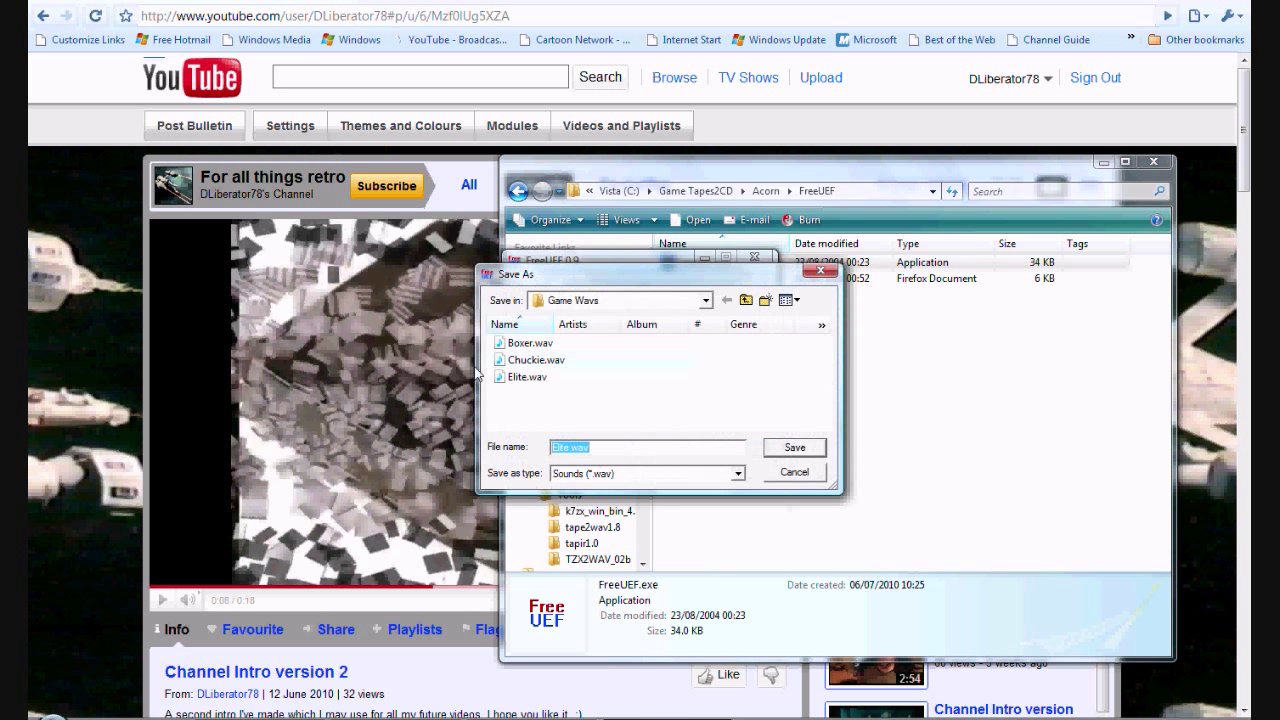
click(567, 451)
drag(567, 451, 512, 447)
text(Snapper)
click(795, 449)
click(733, 421)
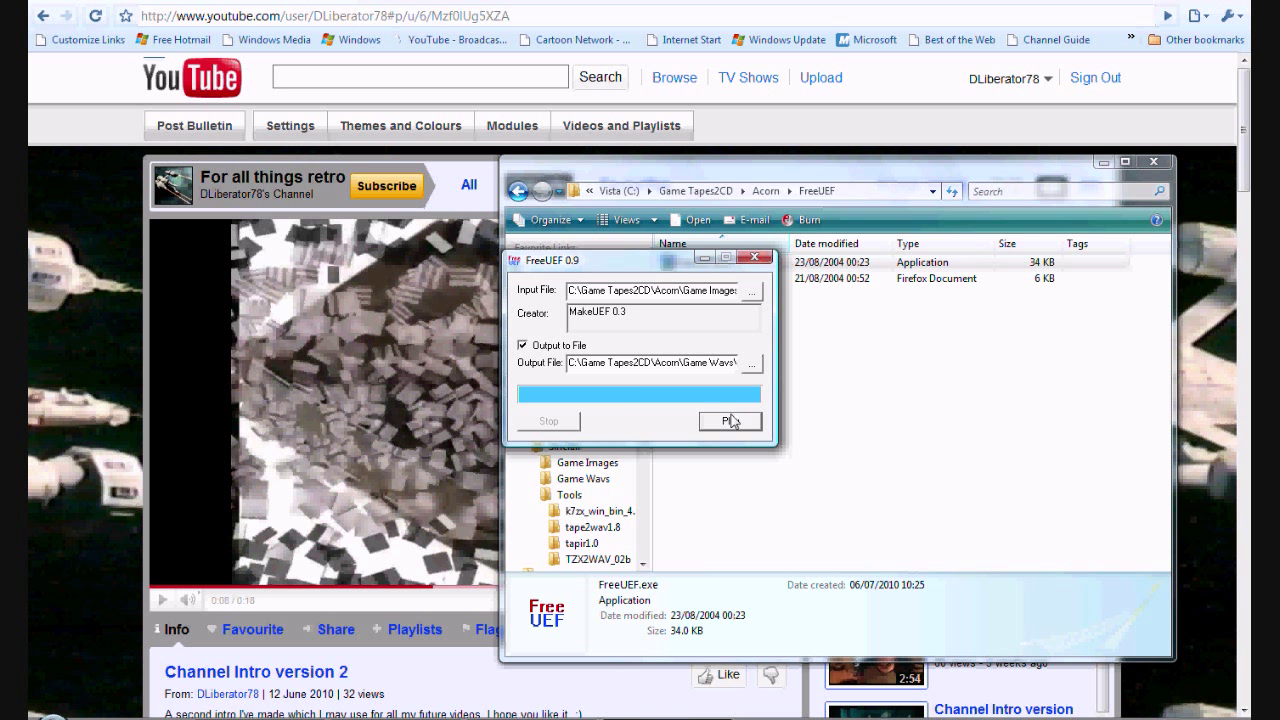
click(755, 258)
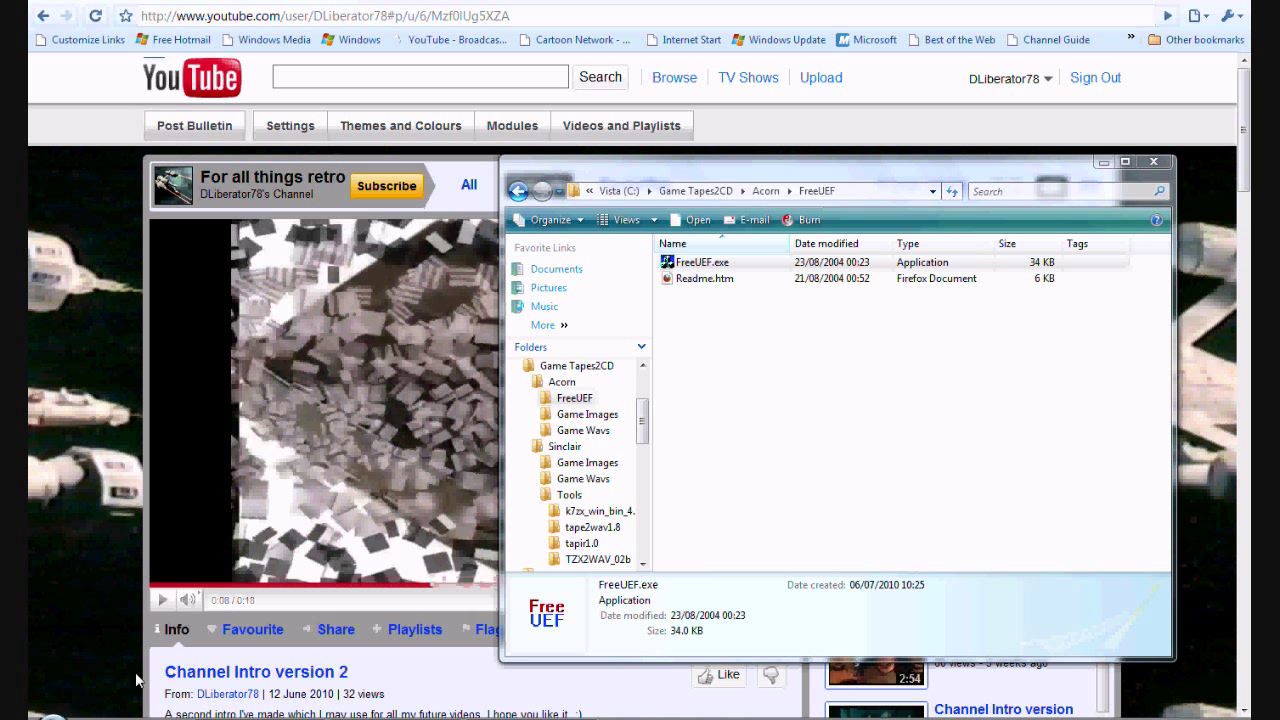
click(740, 268)
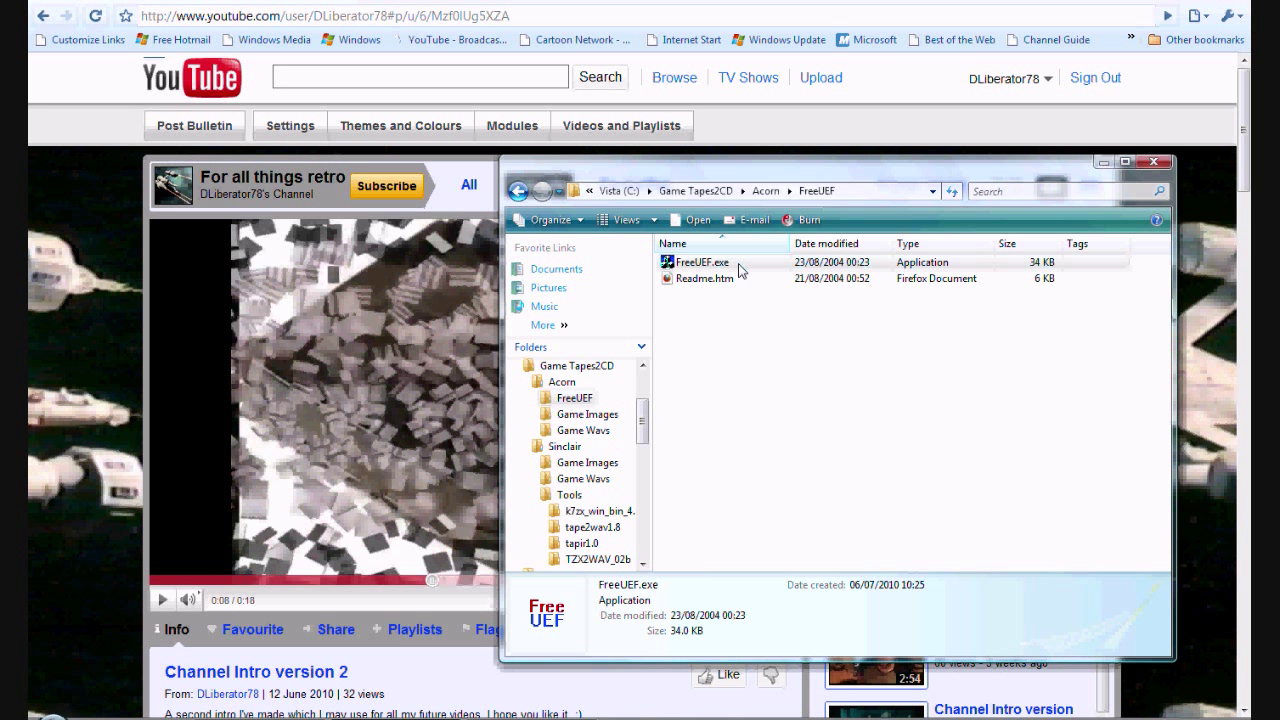